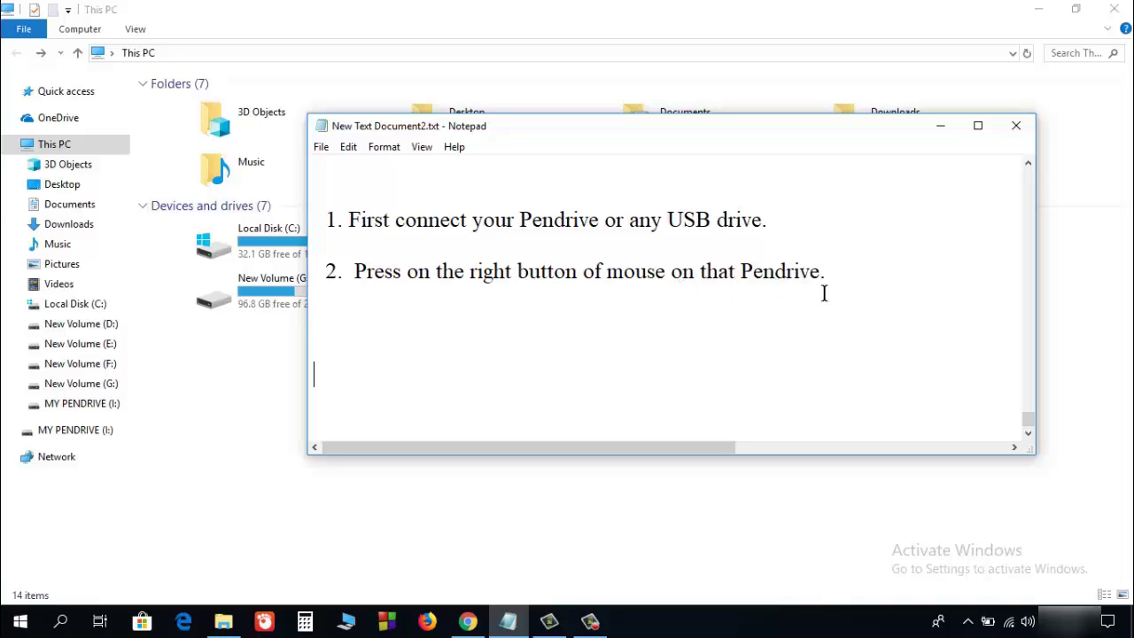
Step: Turn on BitLocker for the MY PENDRIVE (I:) drive
key(alt+Tab)
right_click(706, 304)
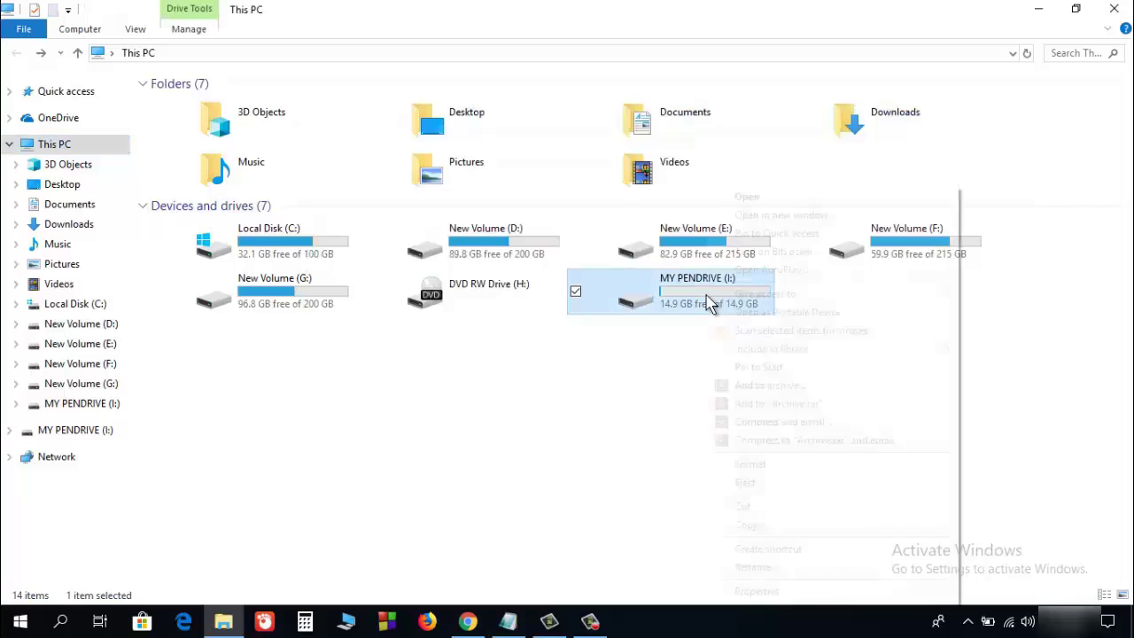
key(alt+Tab)
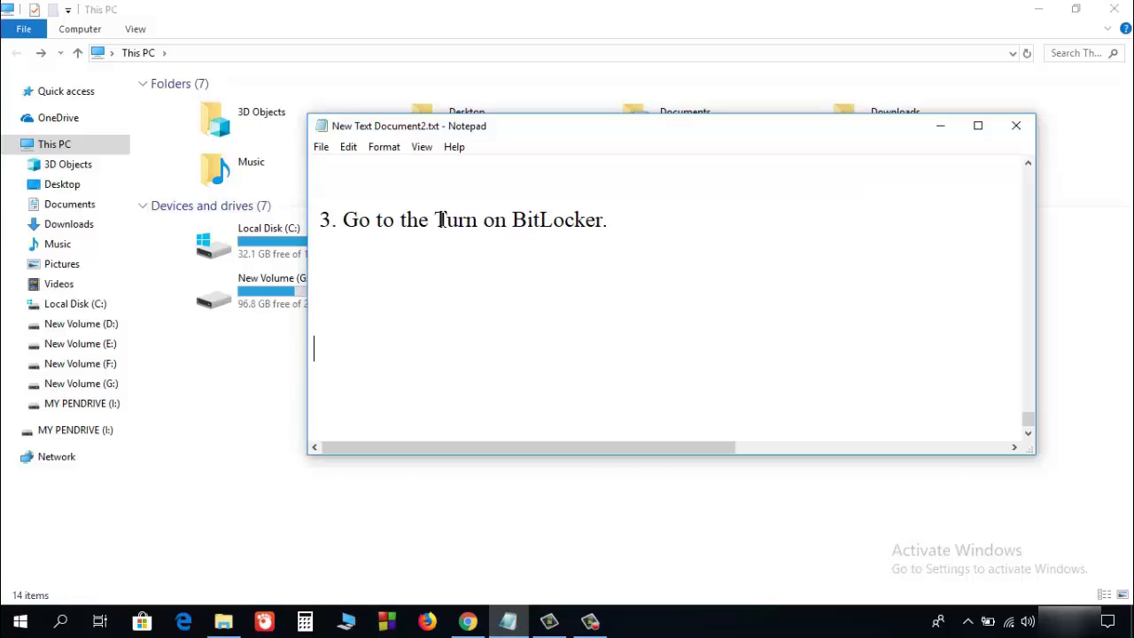
key(alt+Tab)
right_click(685, 299)
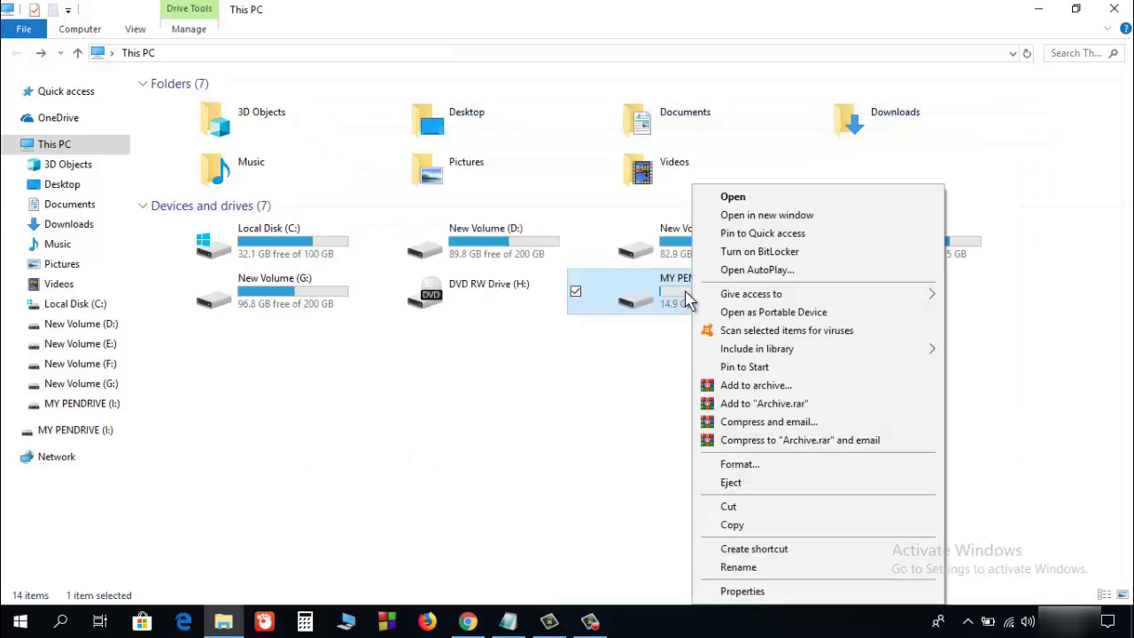
click(763, 260)
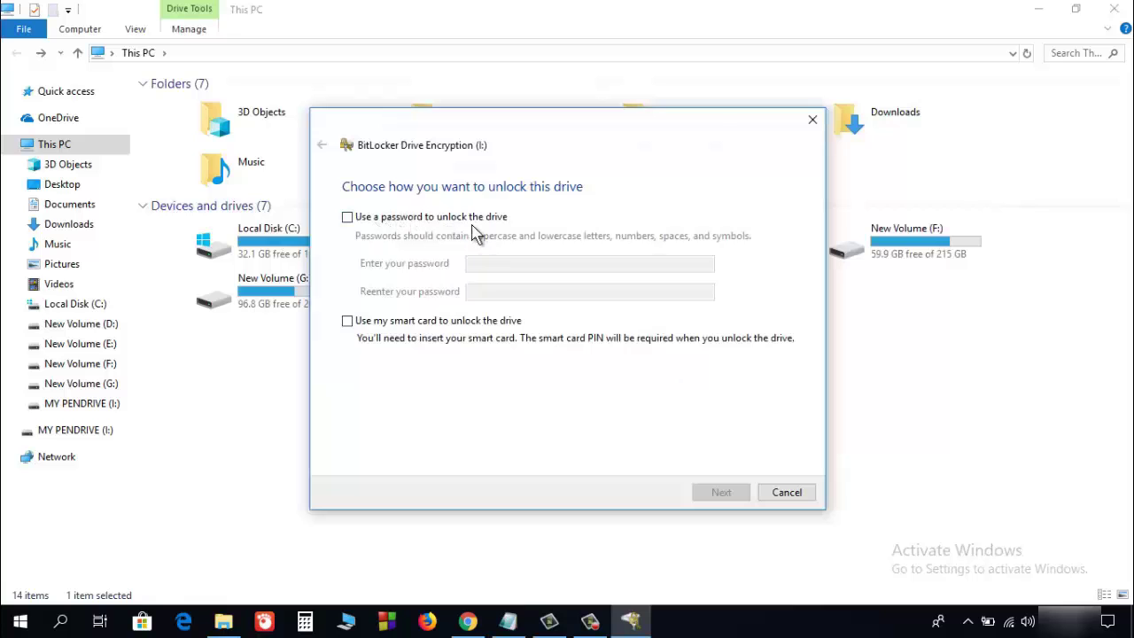
Step: Choose a password to unlock the drive, enter the drive password in both password fields, and continue to the recovery key options
click(347, 218)
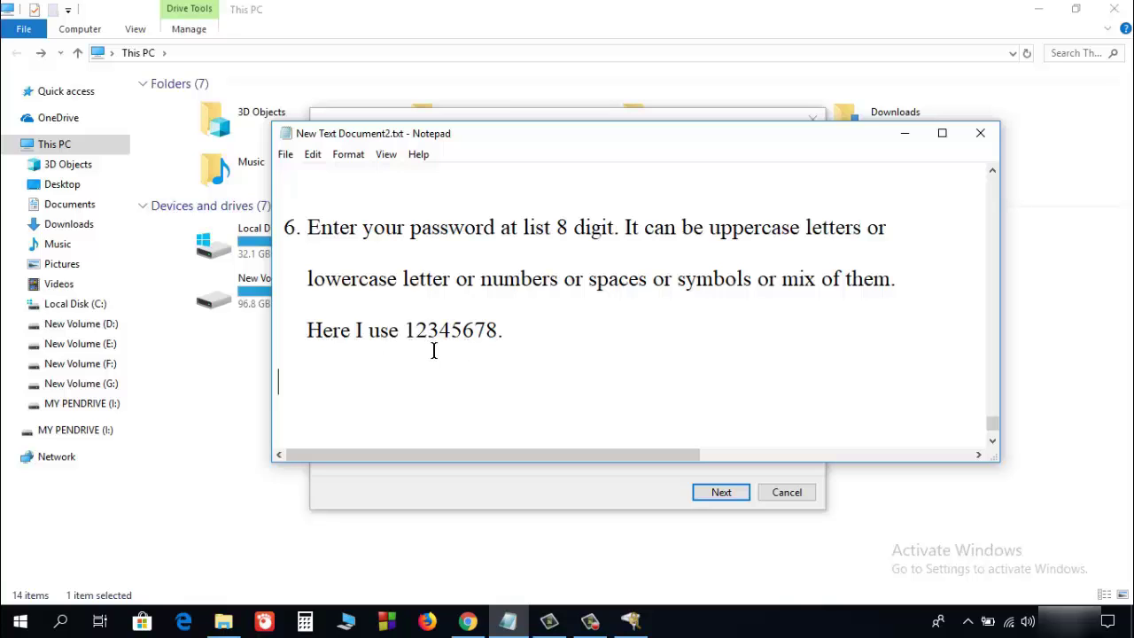
key(alt+Tab)
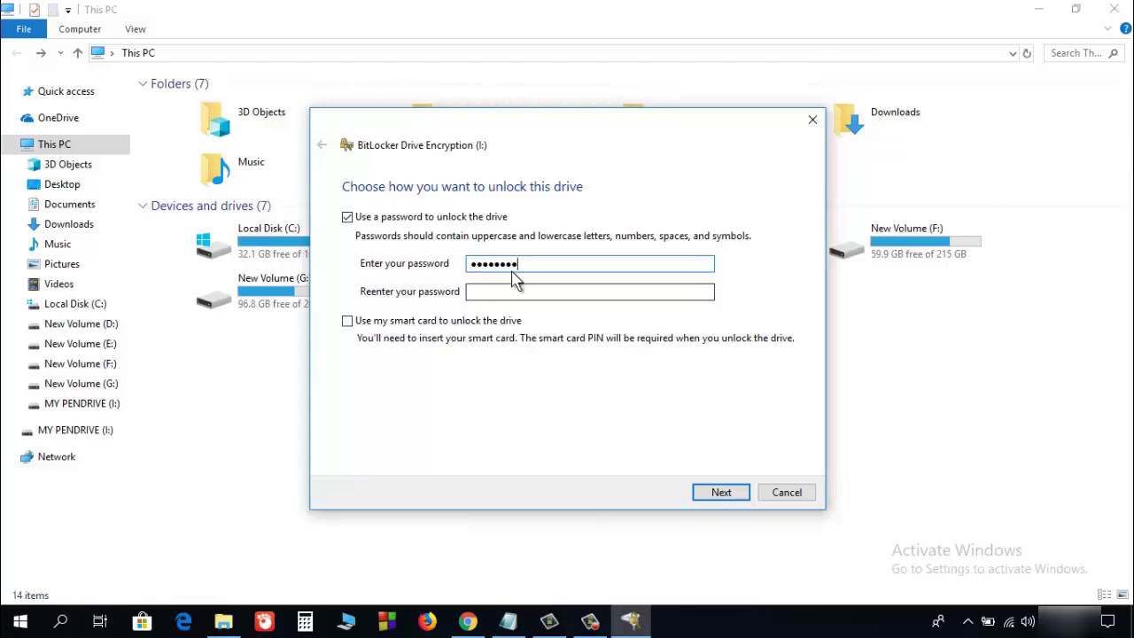
key(alt+Tab)
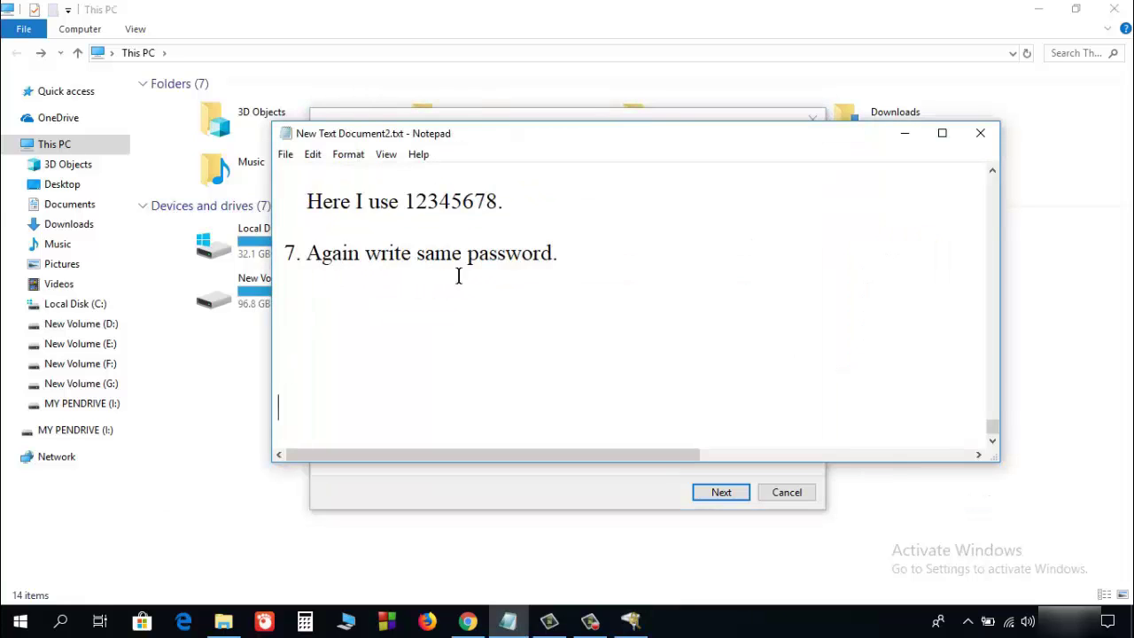
key(alt+Tab)
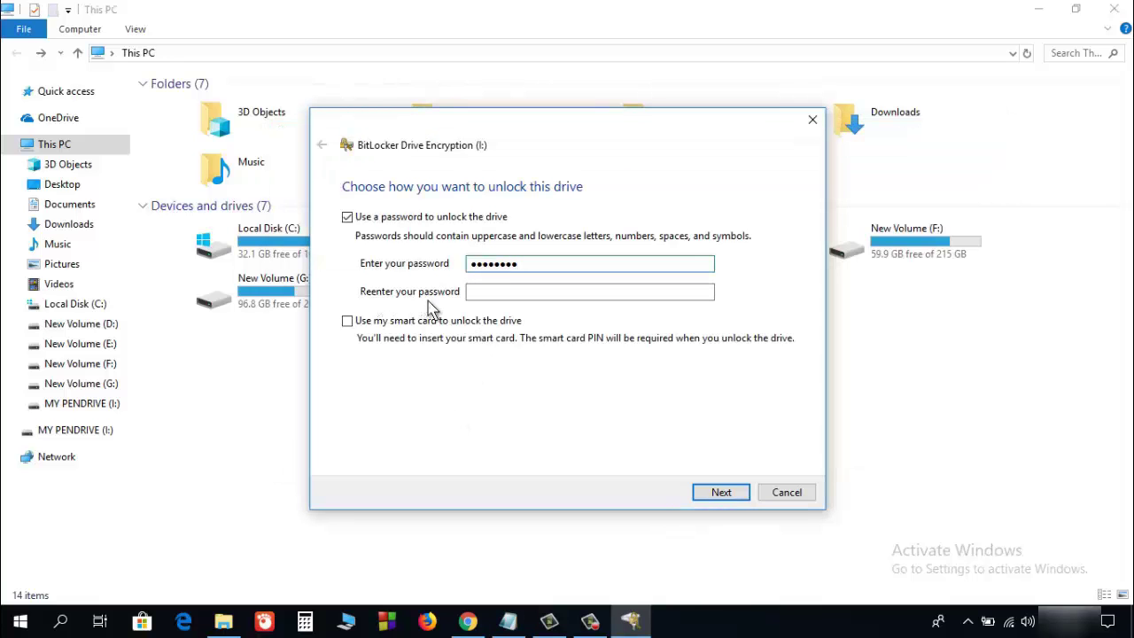
click(483, 295)
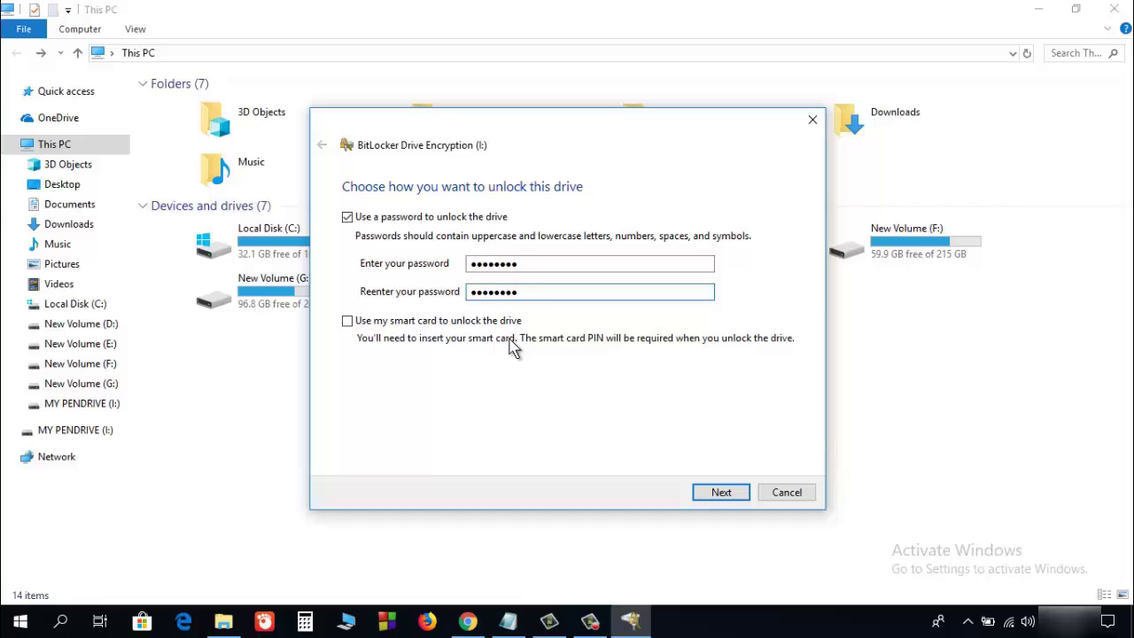
key(alt+Tab)
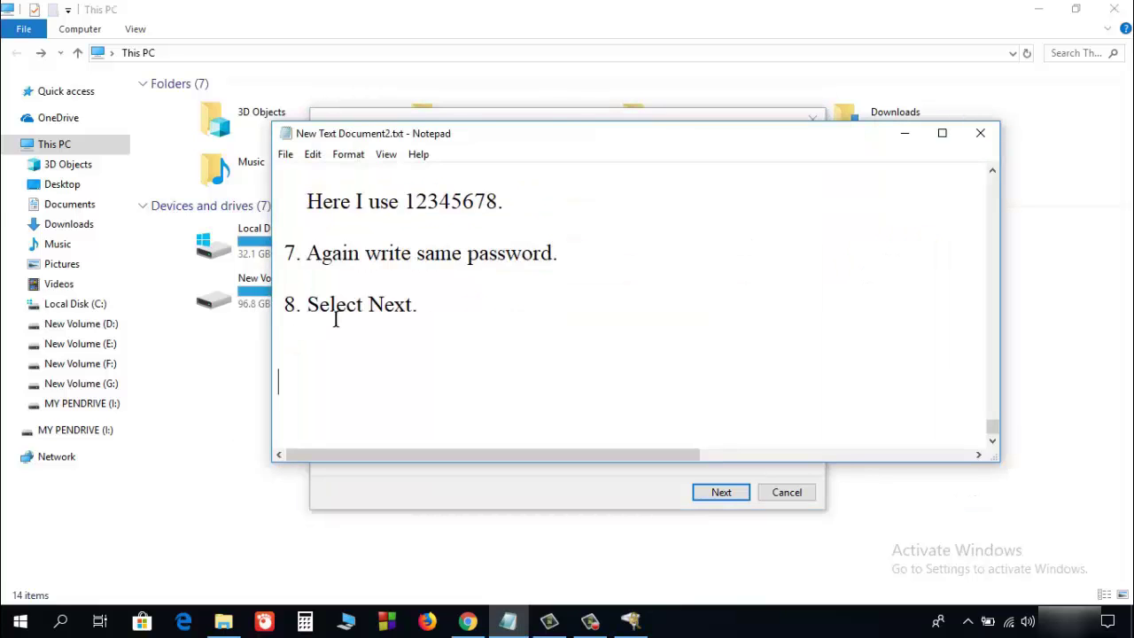
key(alt+Tab)
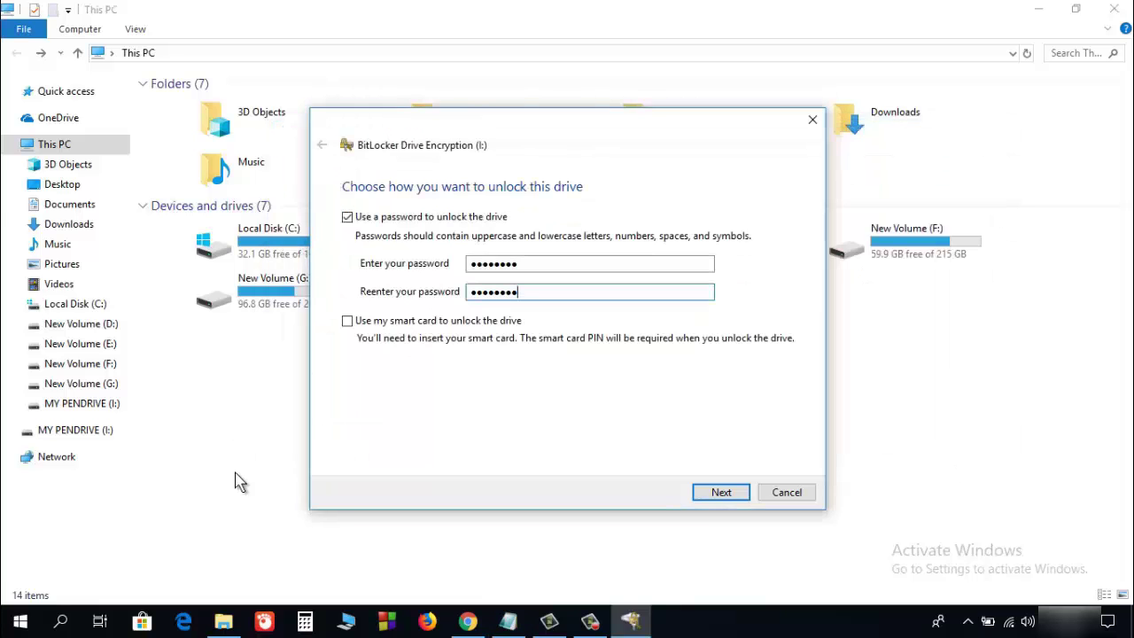
click(721, 493)
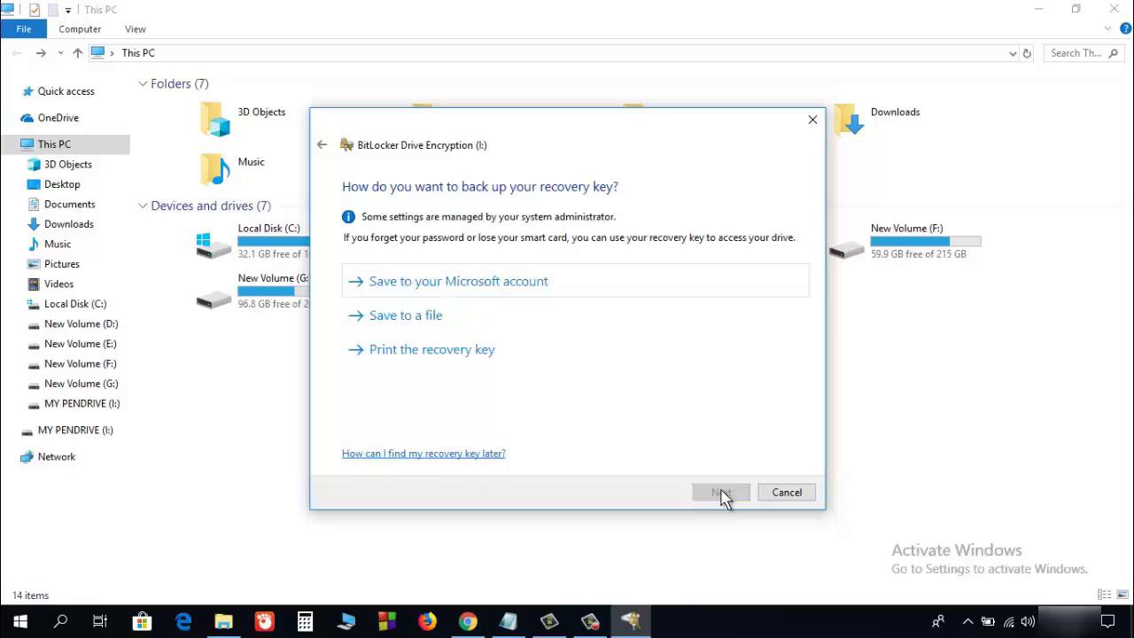
Step: Back up the recovery key to a text file named importent on the Desktop and continue the encryption setup
key(alt+Tab)
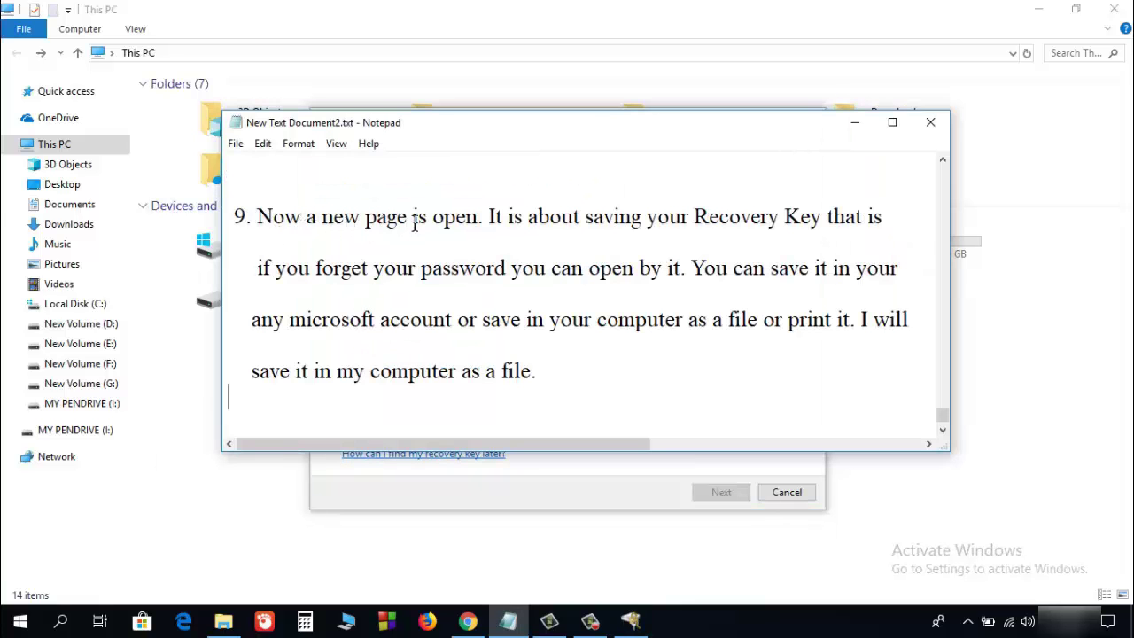
key(alt+Tab)
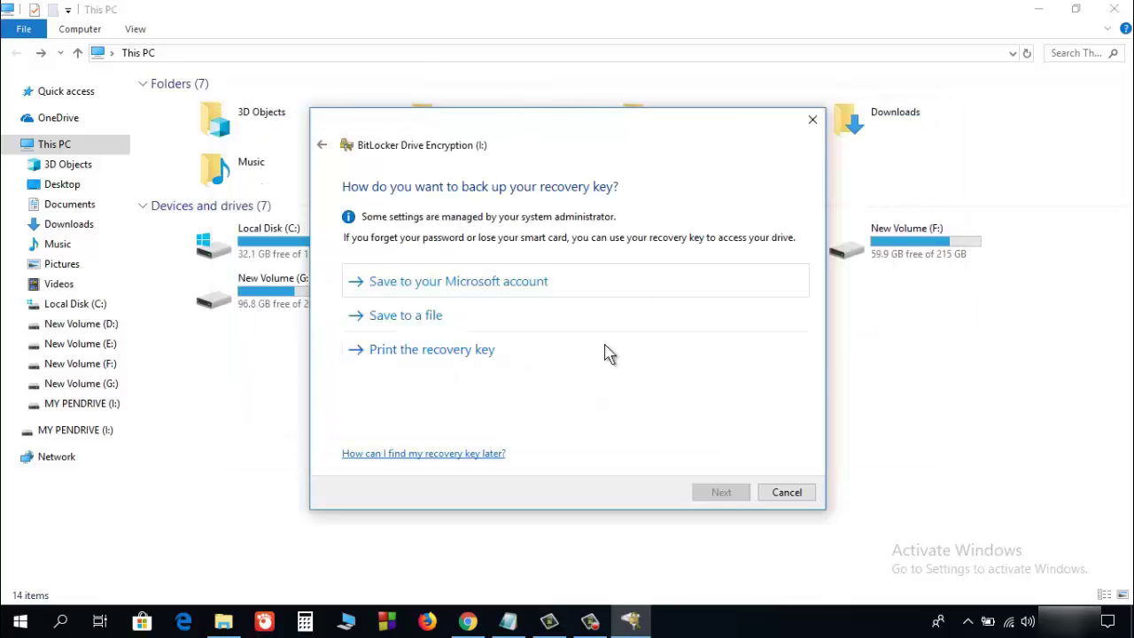
key(alt+Tab)
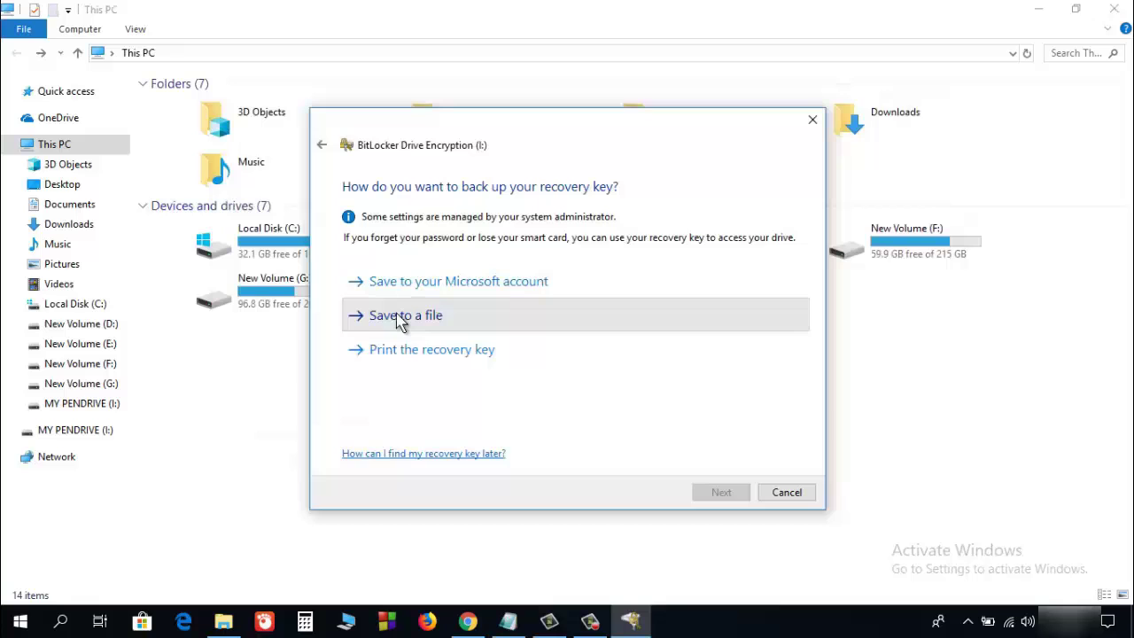
click(398, 319)
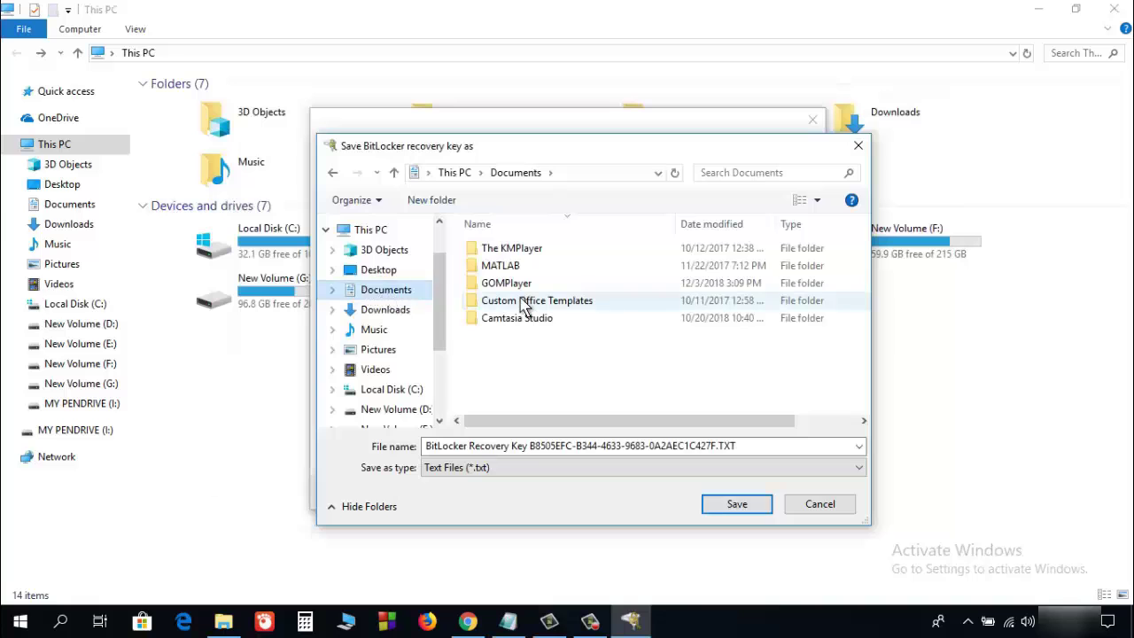
click(379, 270)
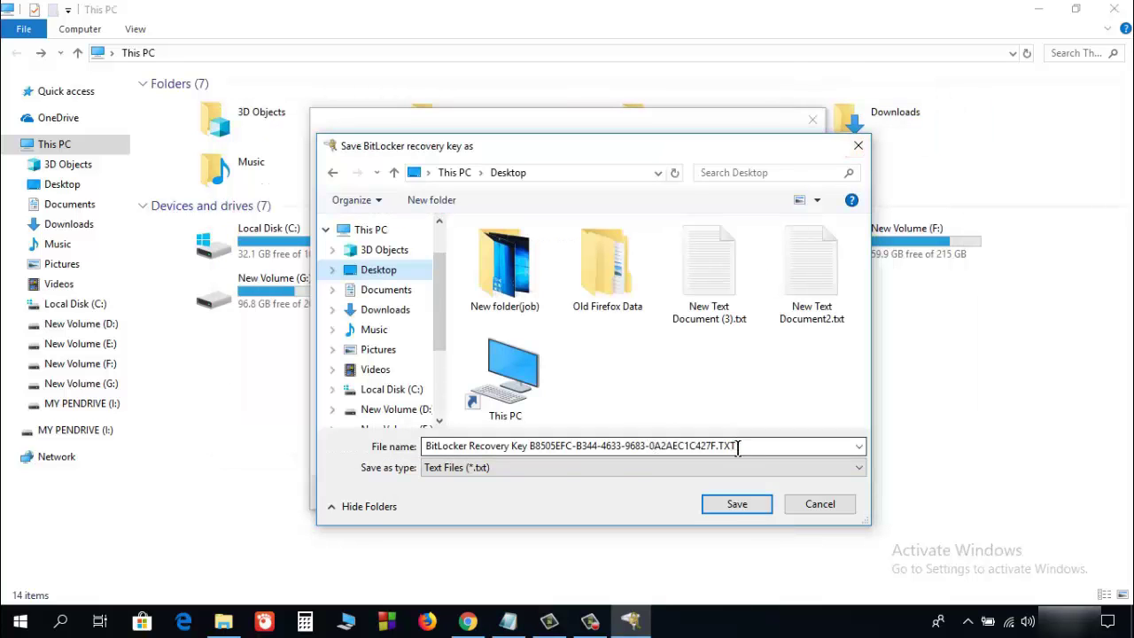
key(ctrl+a)
key(BackSpace)
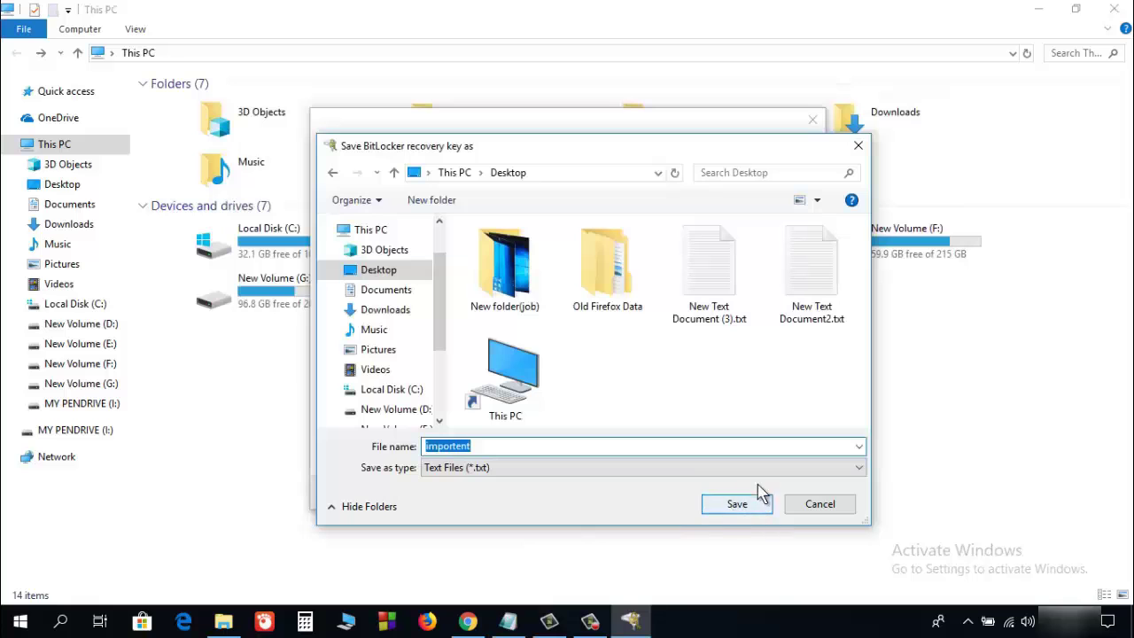
click(742, 505)
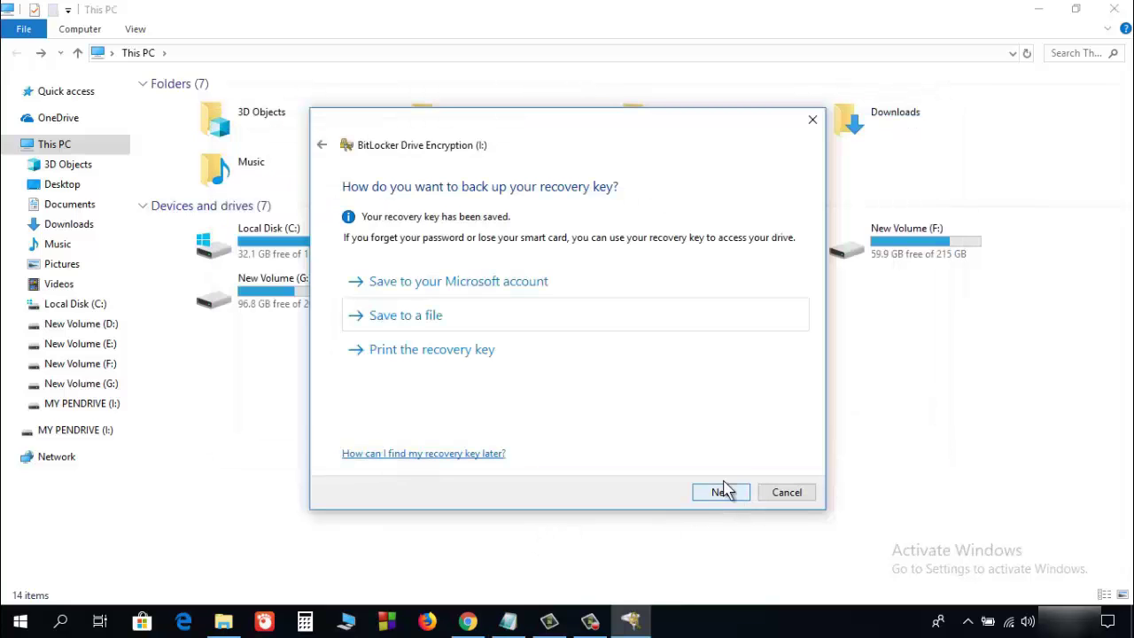
click(721, 501)
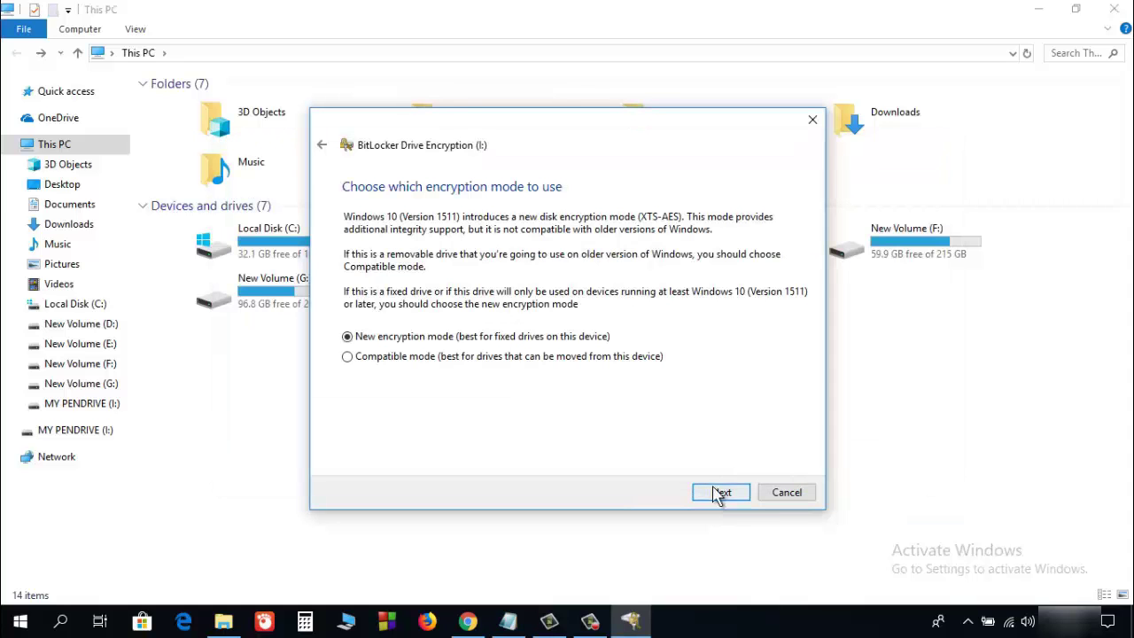
Step: Accept the new encryption mode, encrypt drive I:, and close the BitLocker window once encryption finishes
click(721, 492)
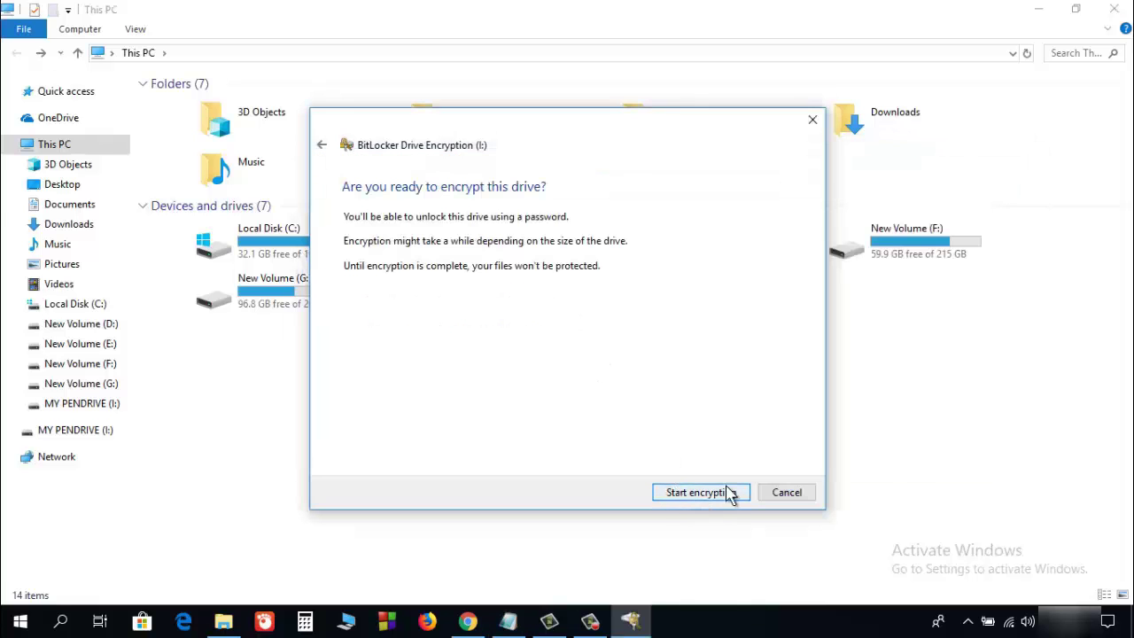
click(711, 493)
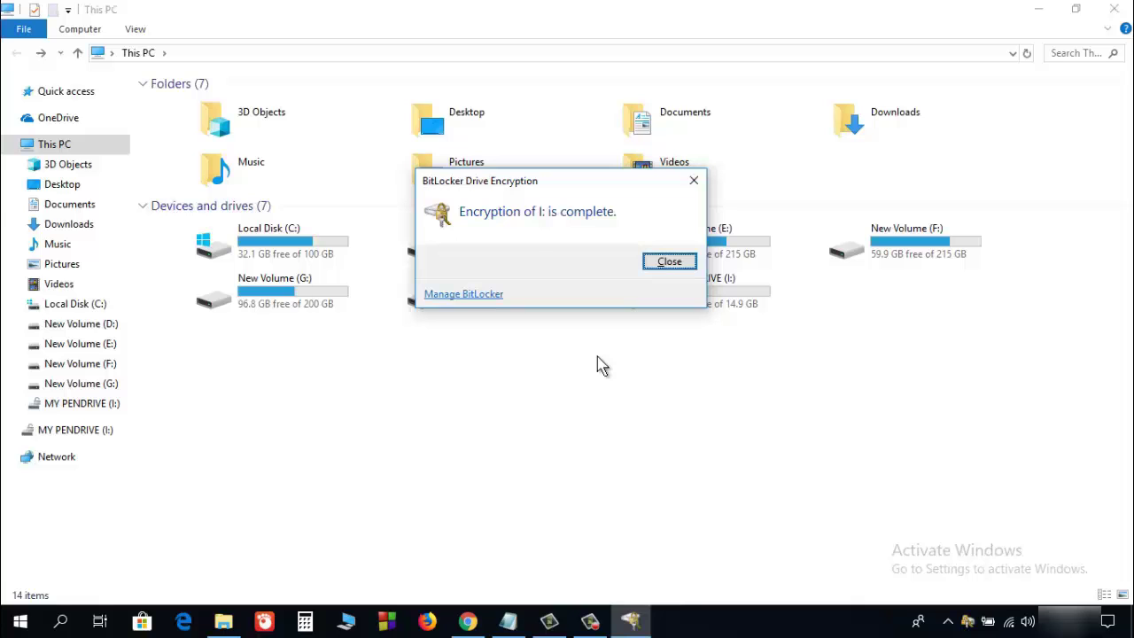
key(alt+Tab)
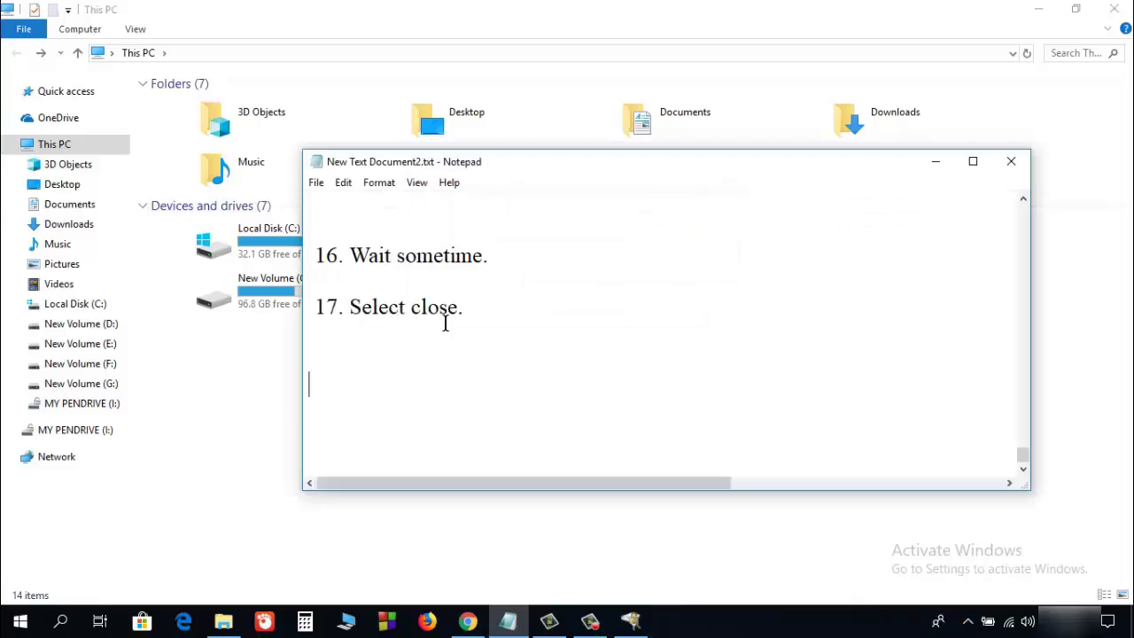
click(935, 161)
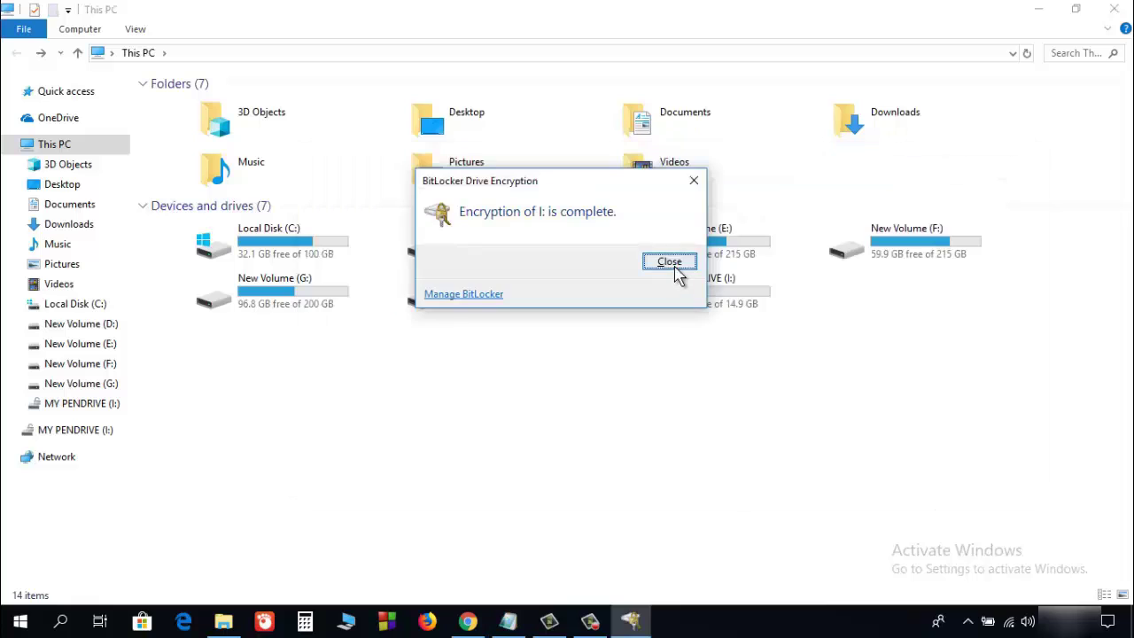
click(668, 262)
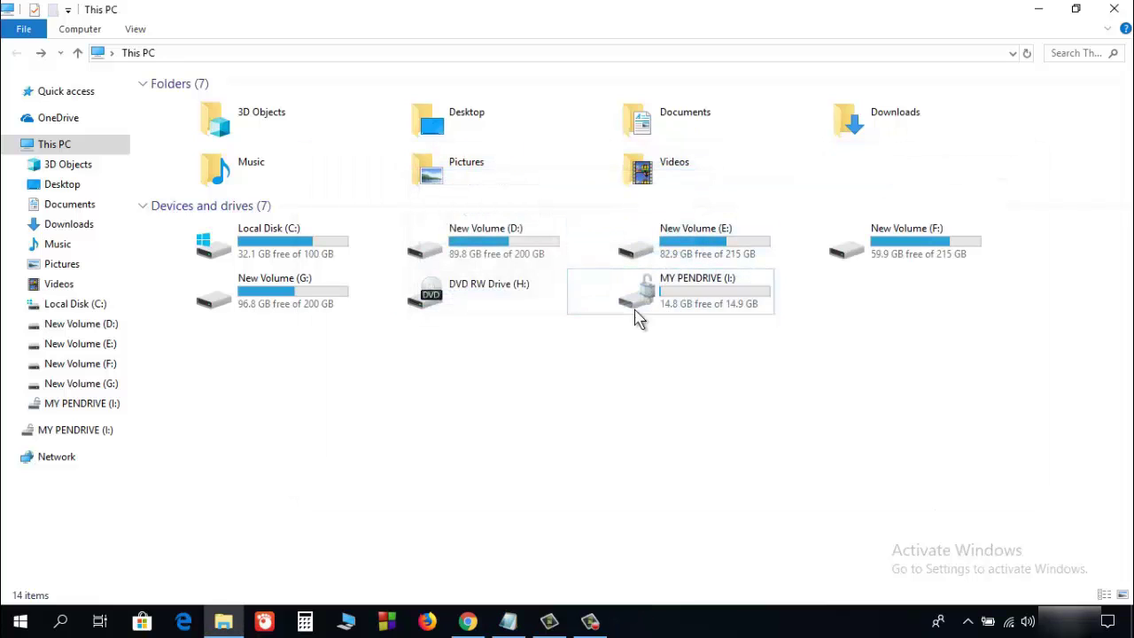
Step: Eject the encrypted MY PENDRIVE (I:) drive so it can be removed and reconnected
key(alt+Tab)
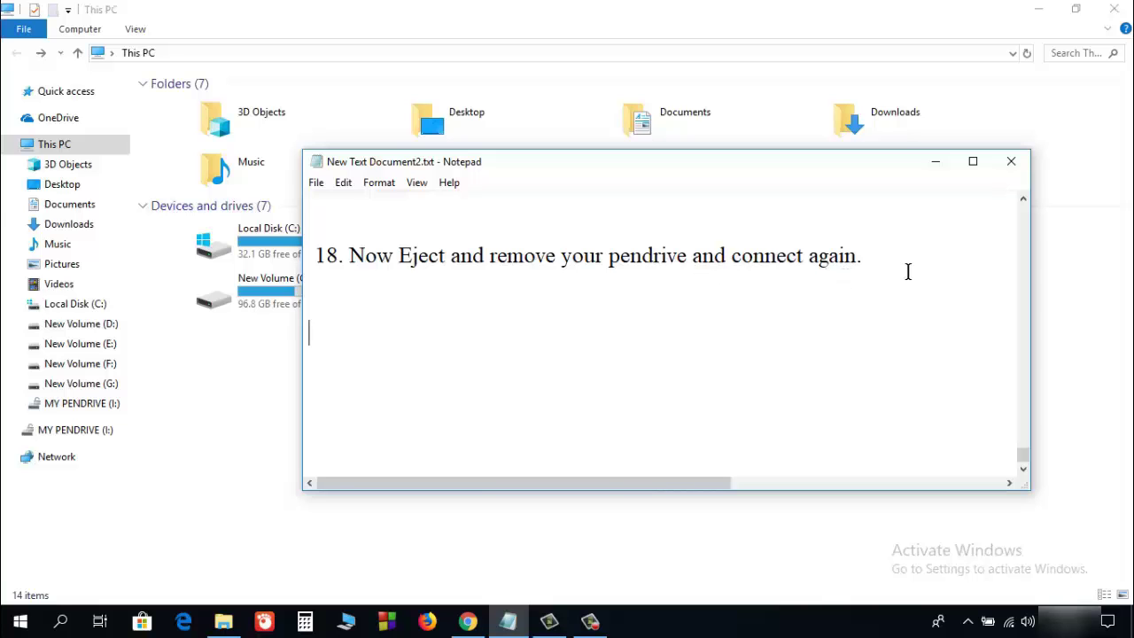
click(935, 161)
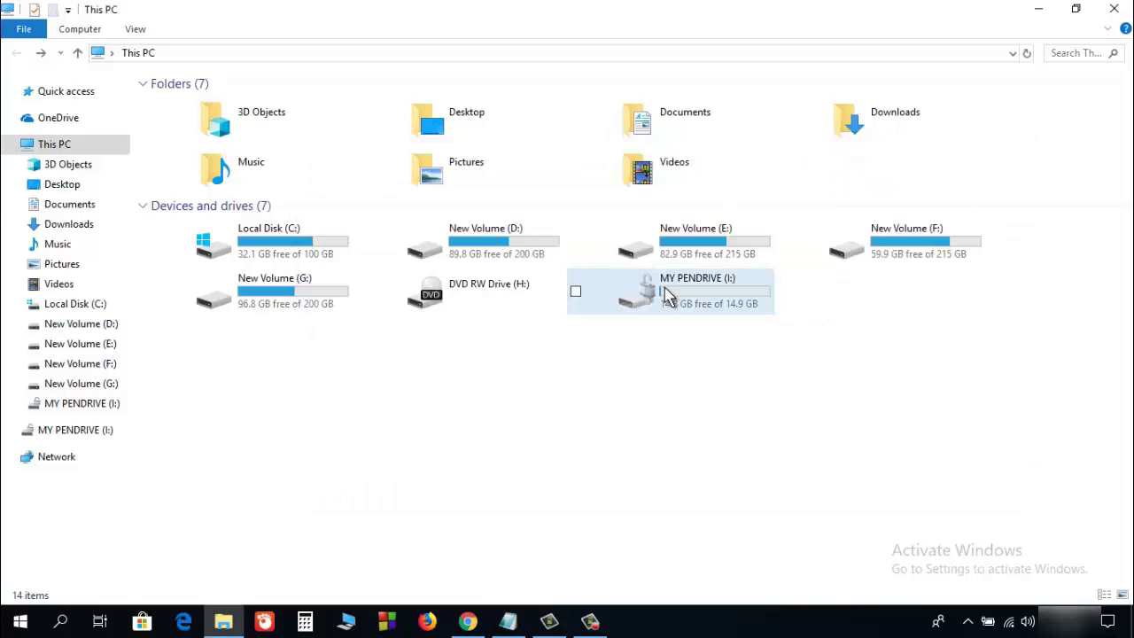
right_click(667, 295)
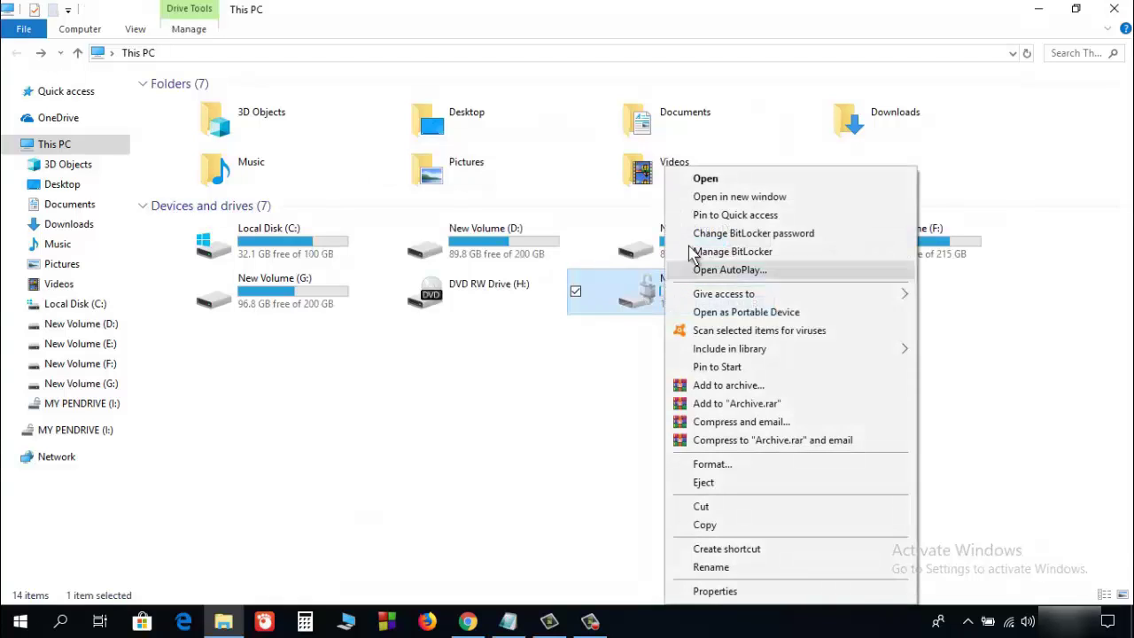
click(714, 485)
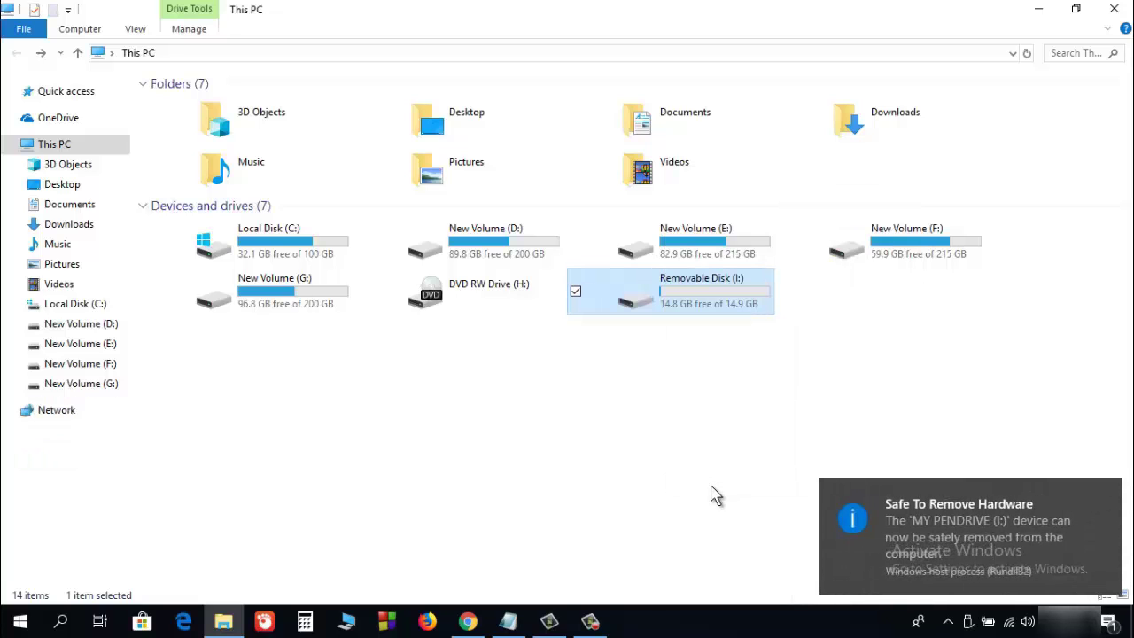
click(721, 380)
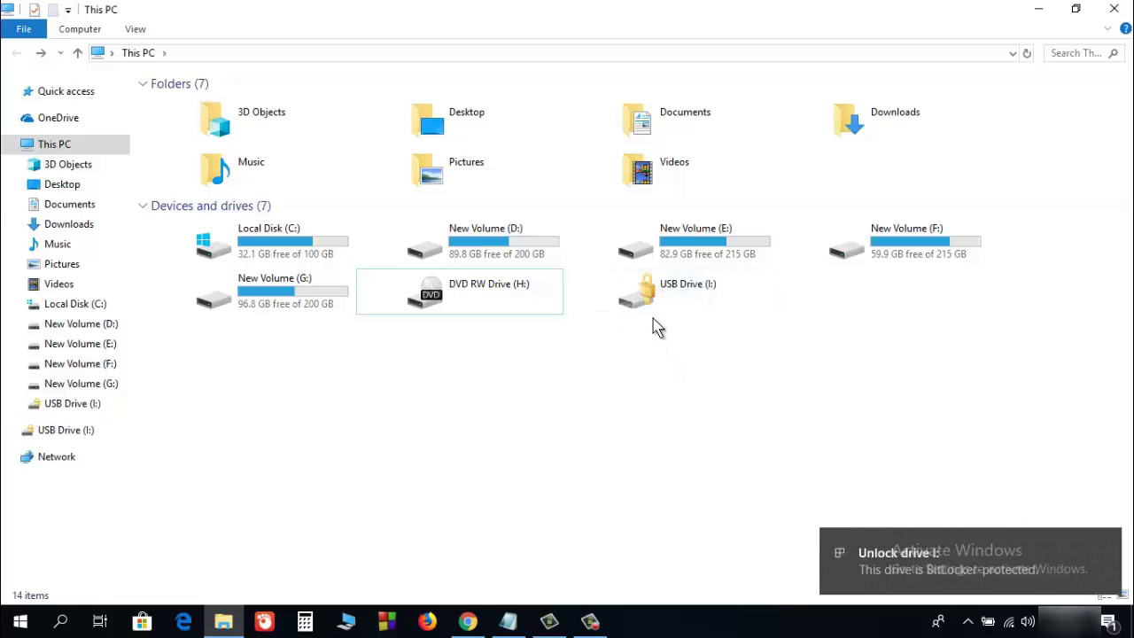
Step: Try to open the reconnected USB Drive (I:) without unlocking it, and dismiss the resulting dialog
key(alt+Tab)
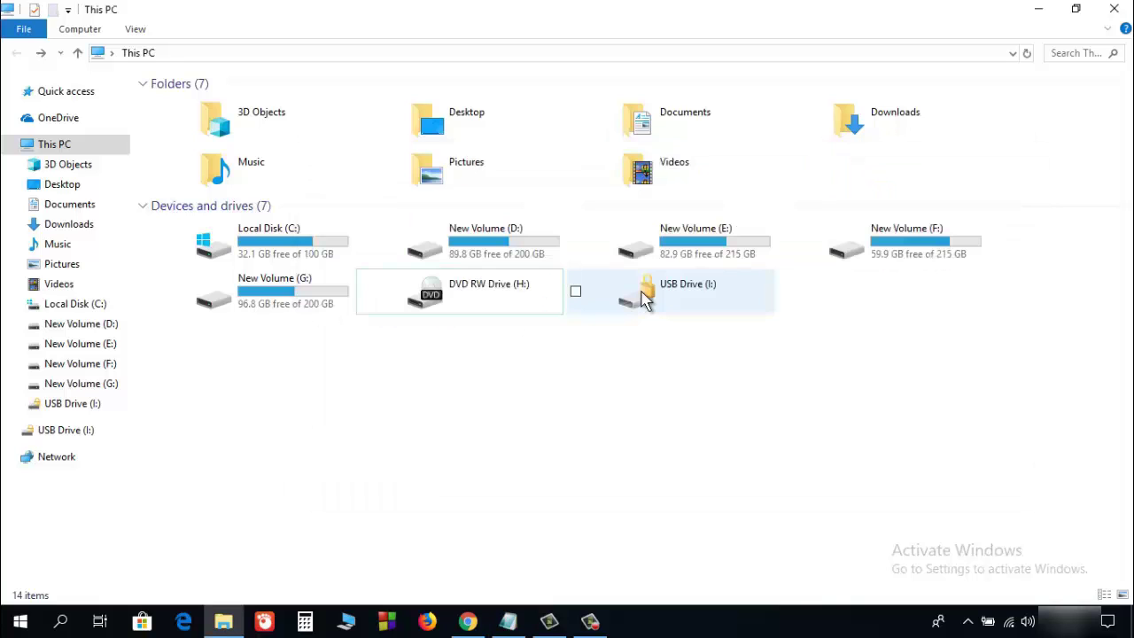
right_click(642, 290)
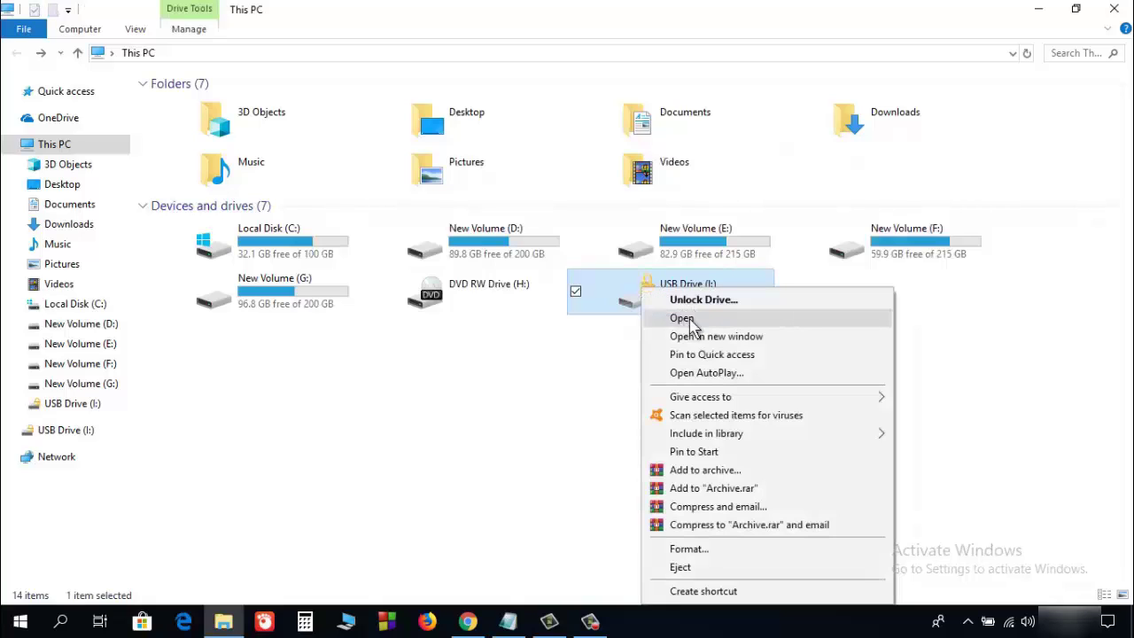
click(683, 319)
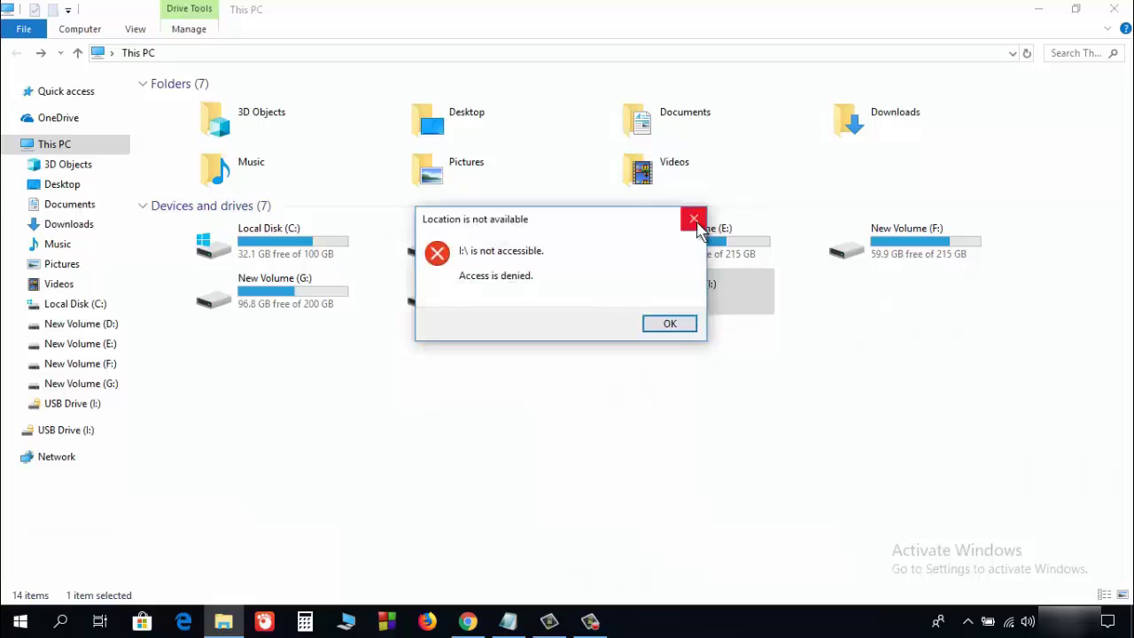
click(669, 325)
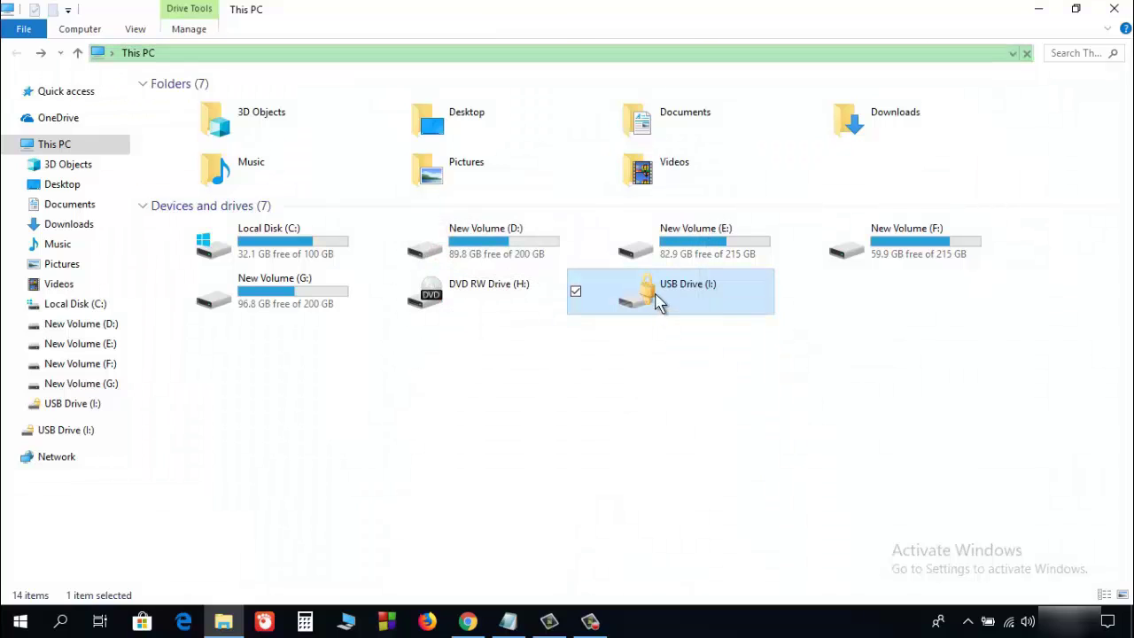
Step: Unlock USB Drive (I:) with its BitLocker password and open it to view its files, returning to This PC
right_click(653, 288)
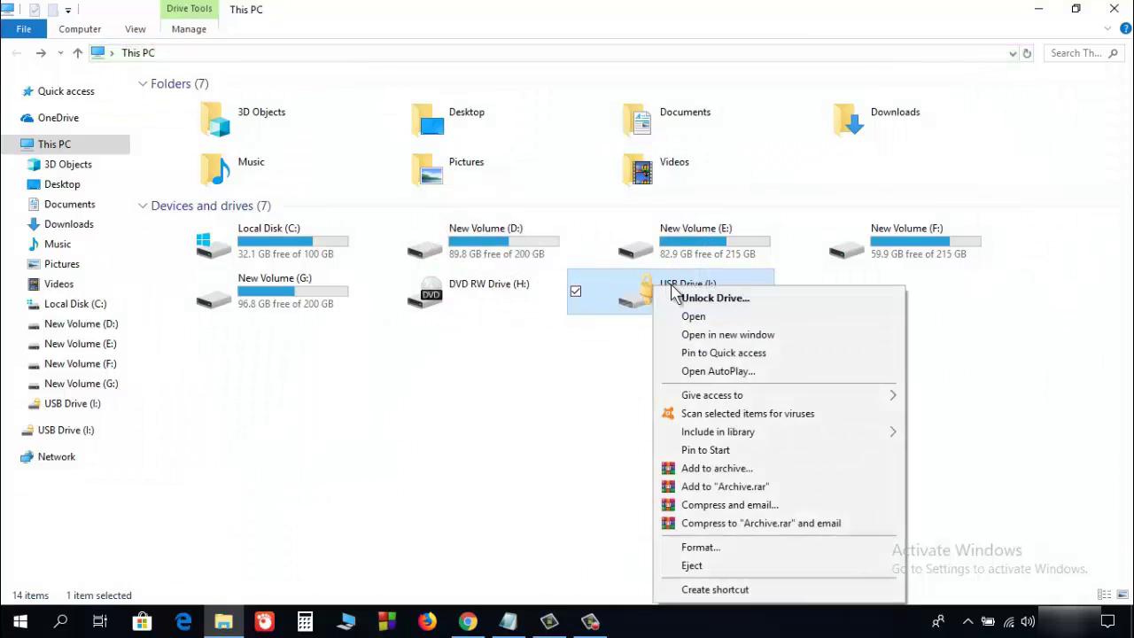
click(725, 299)
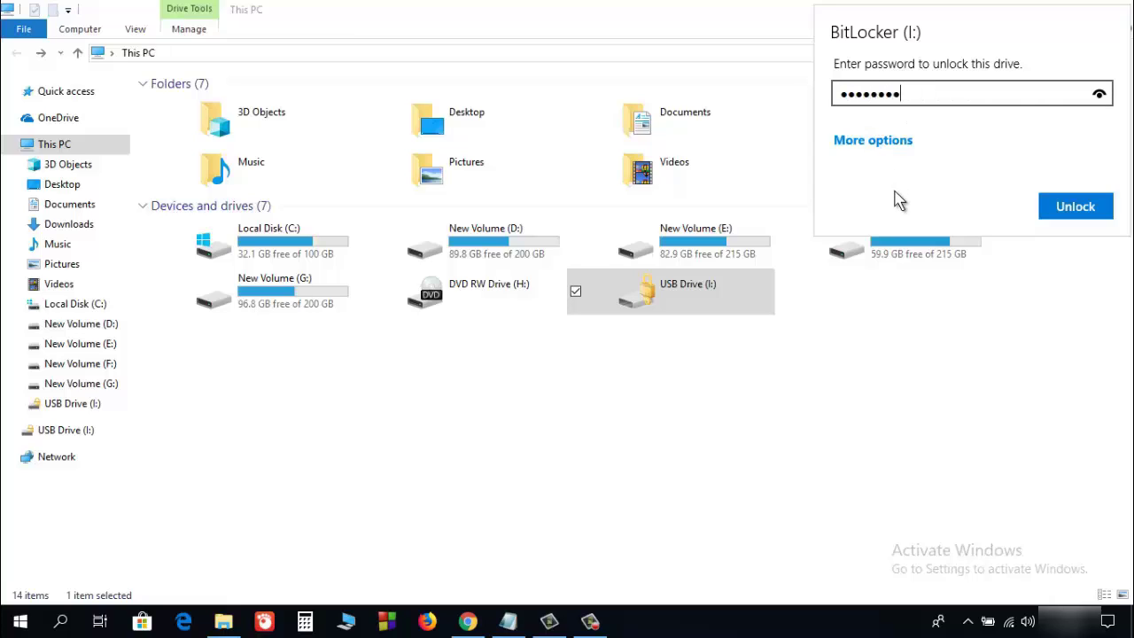
click(1090, 207)
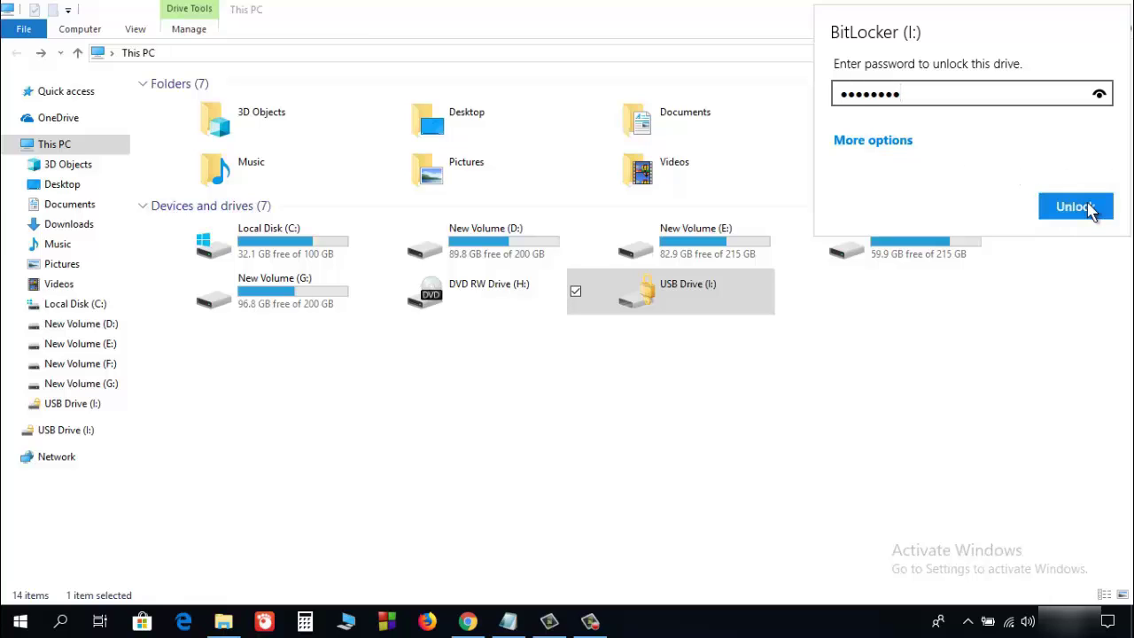
right_click(660, 295)
click(695, 202)
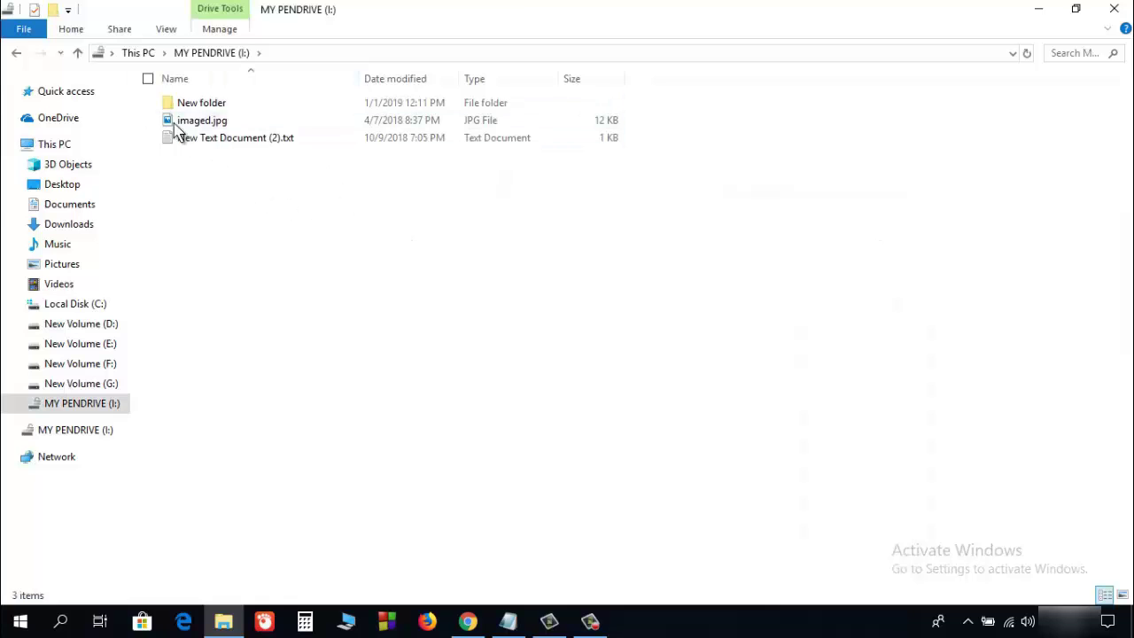
click(16, 55)
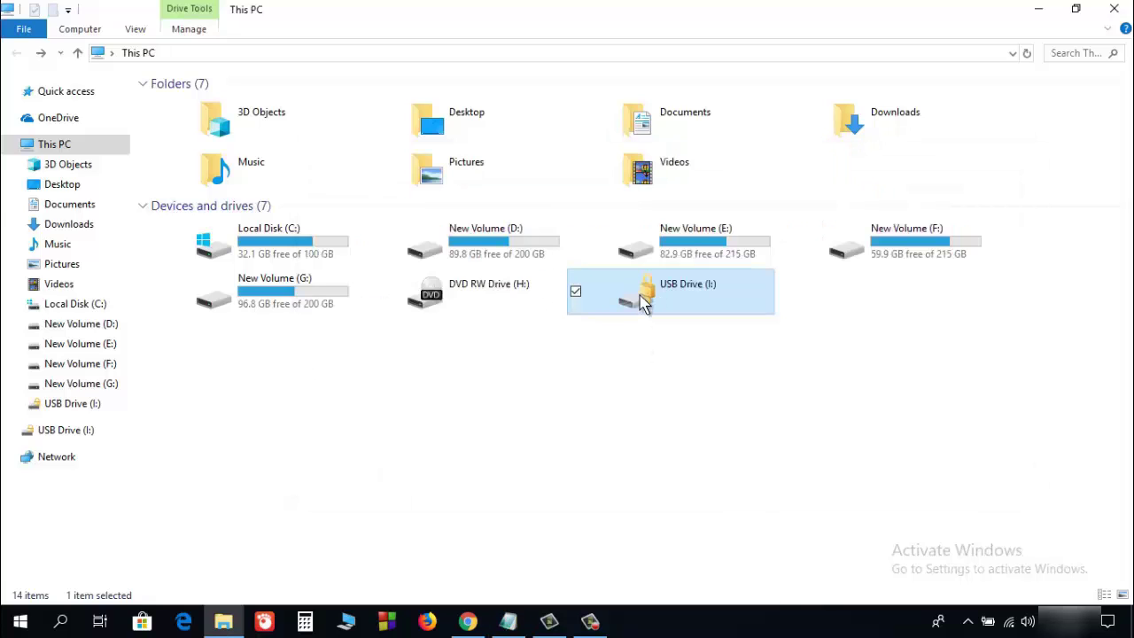
Step: Start unlocking the locked USB Drive (I:) again and choose to enter the recovery key instead of the password
double_click(640, 297)
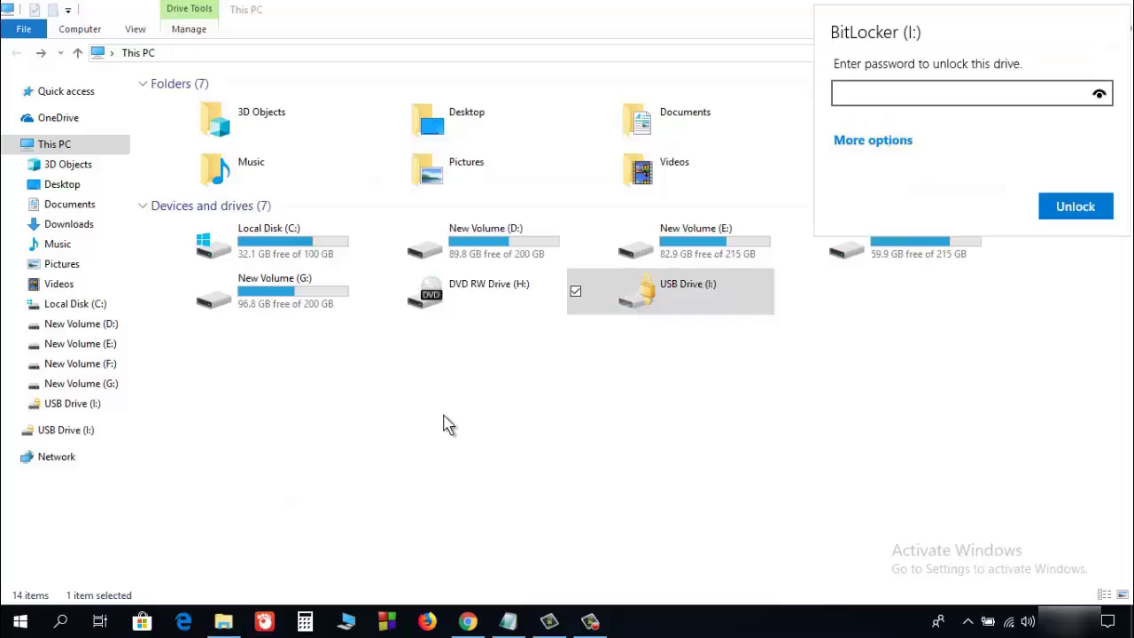
click(863, 145)
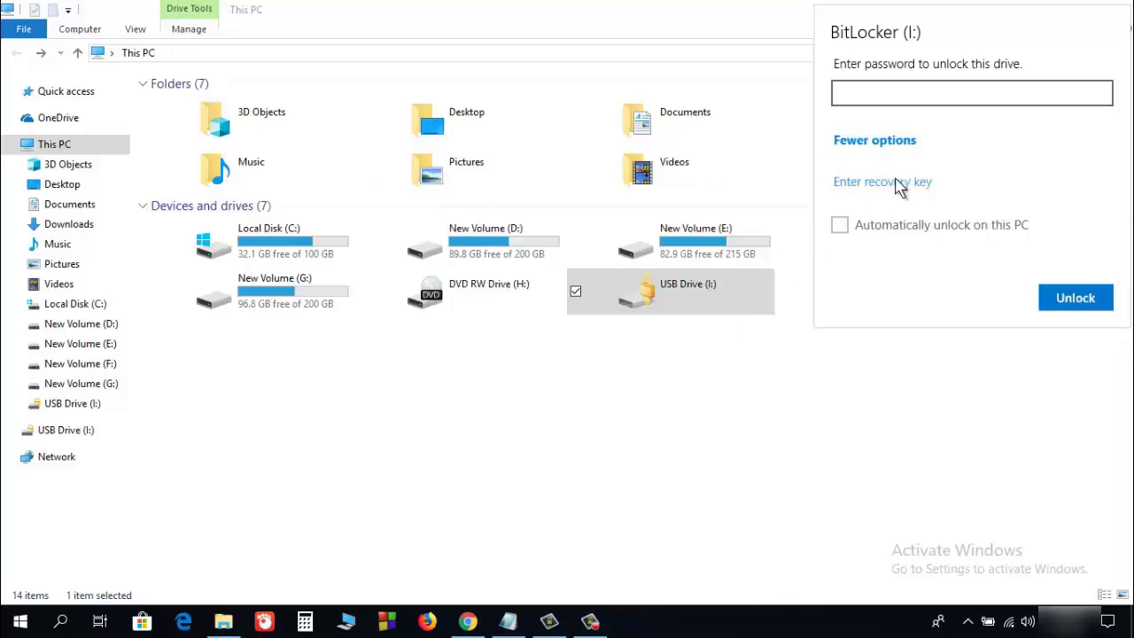
click(899, 183)
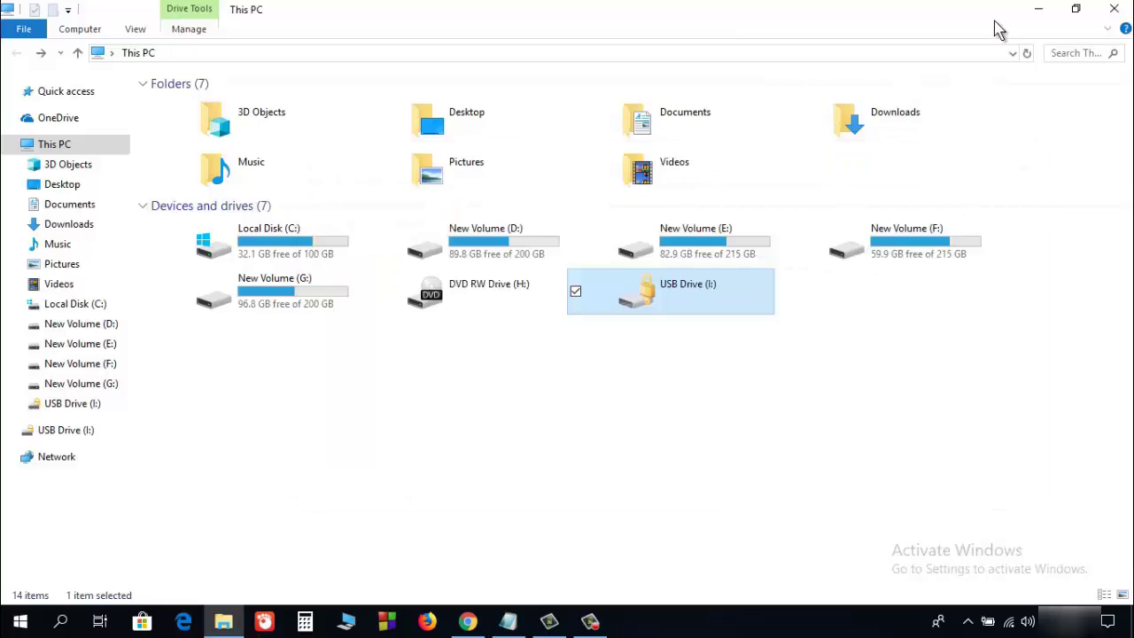
Step: Open the importent text file on the Desktop and copy the BitLocker recovery key from it
click(1051, 9)
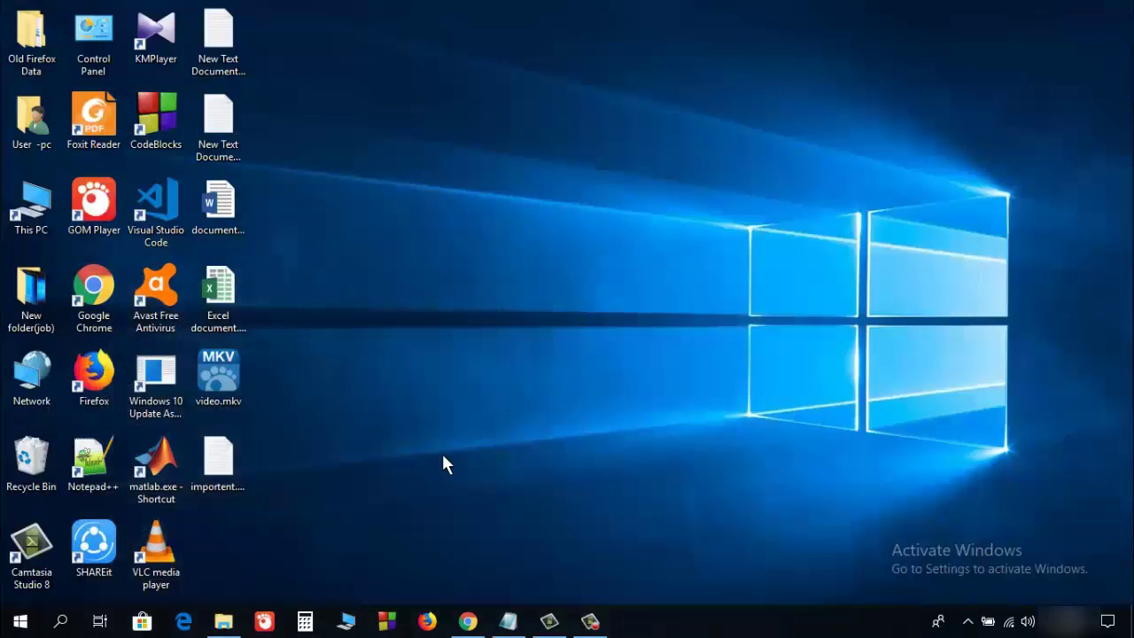
click(213, 474)
double_click(213, 474)
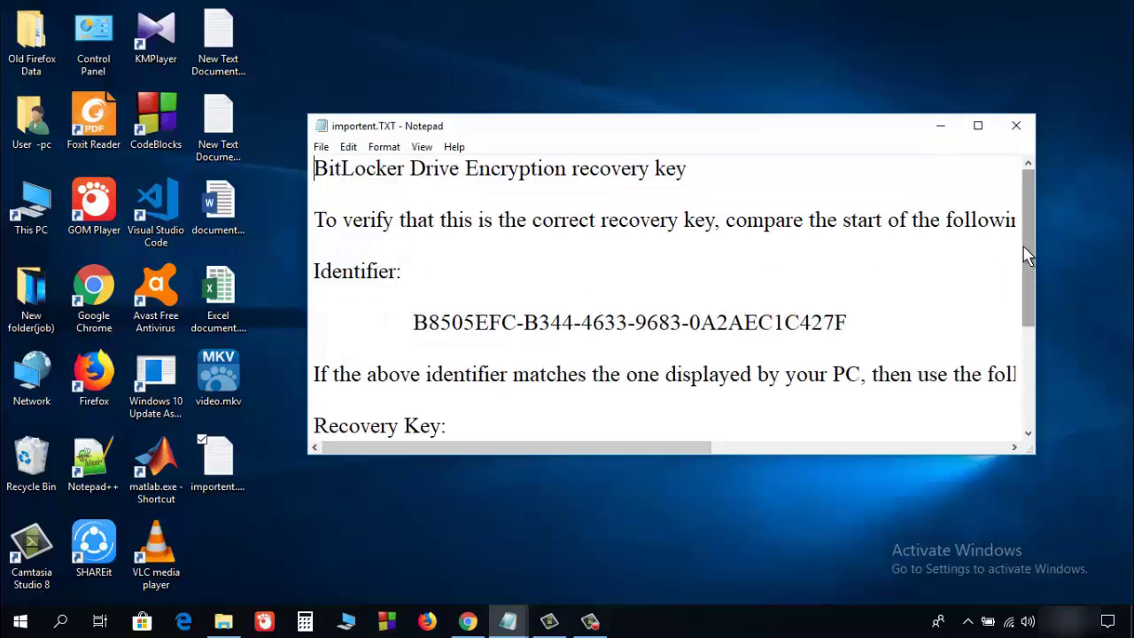
drag(1025, 253, 1073, 288)
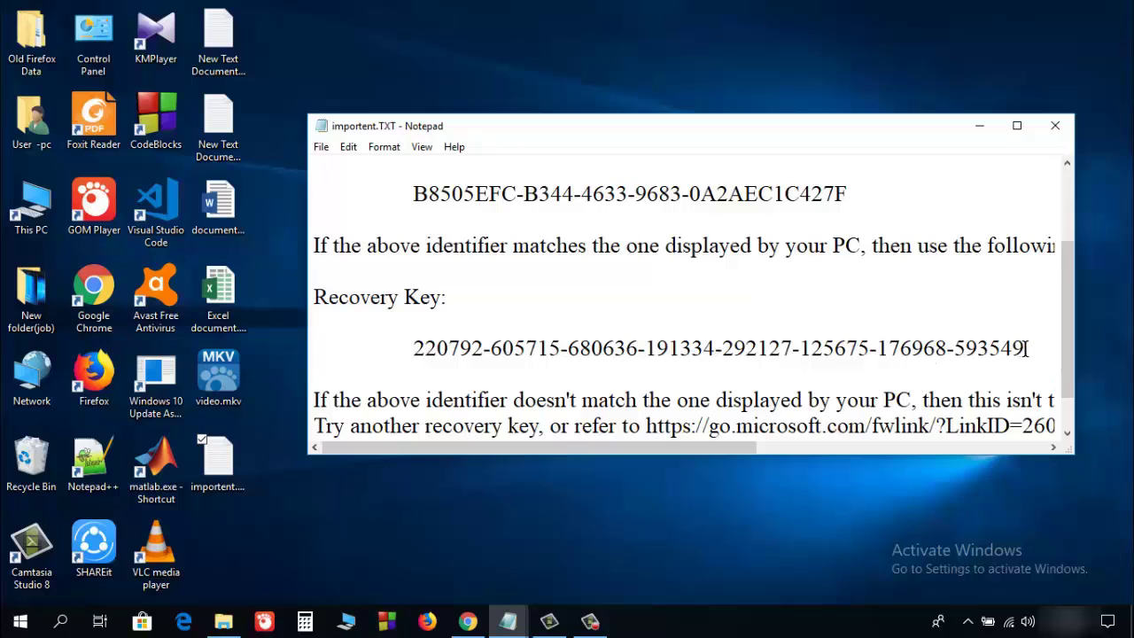
drag(1028, 349, 413, 353)
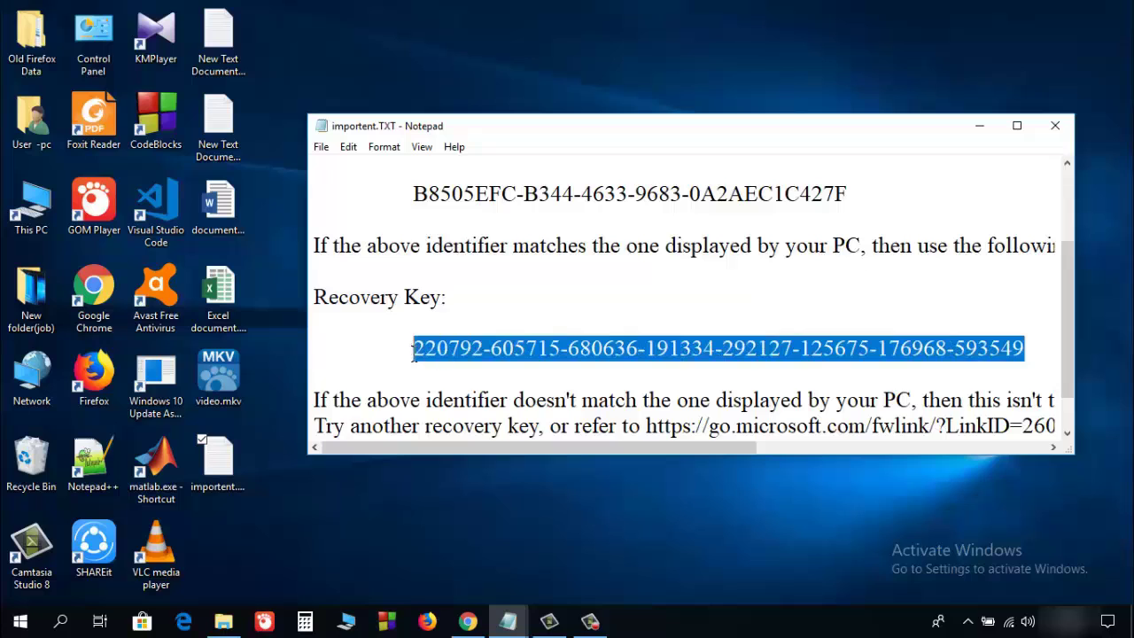
right_click(430, 351)
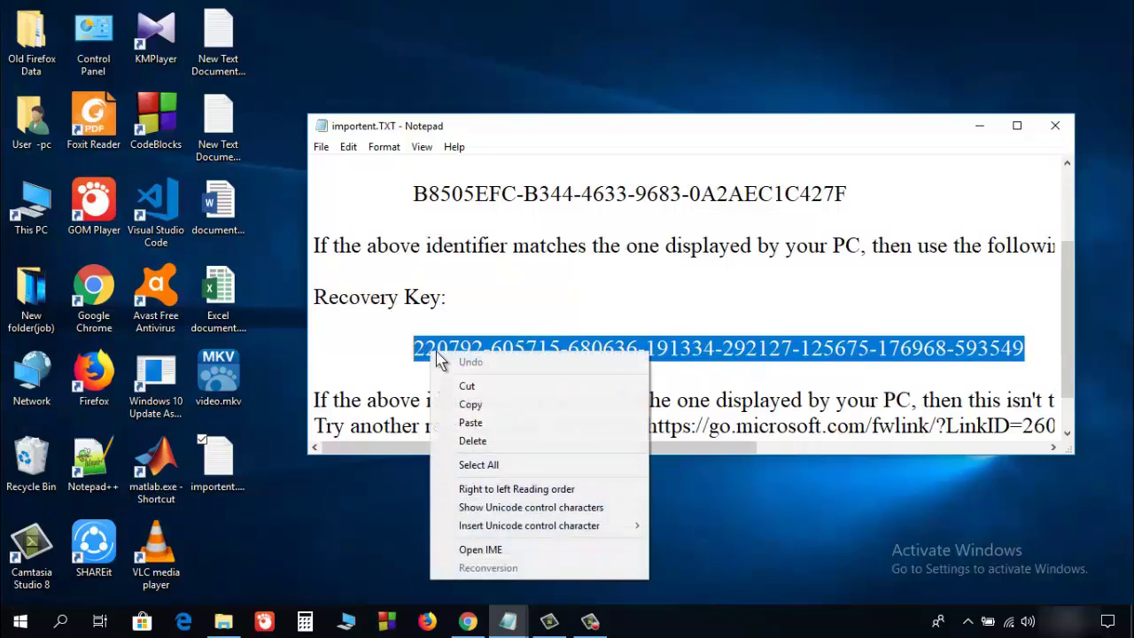
click(478, 403)
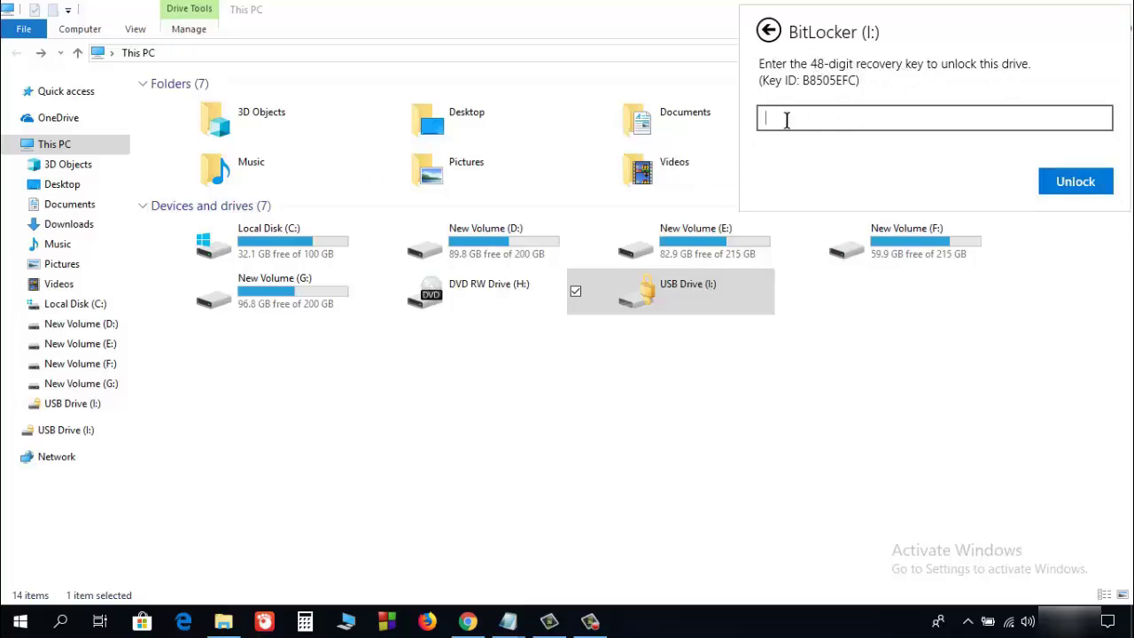
Step: Paste the copied recovery key into the BitLocker prompt and unlock USB Drive (I:)
key(ctrl+v)
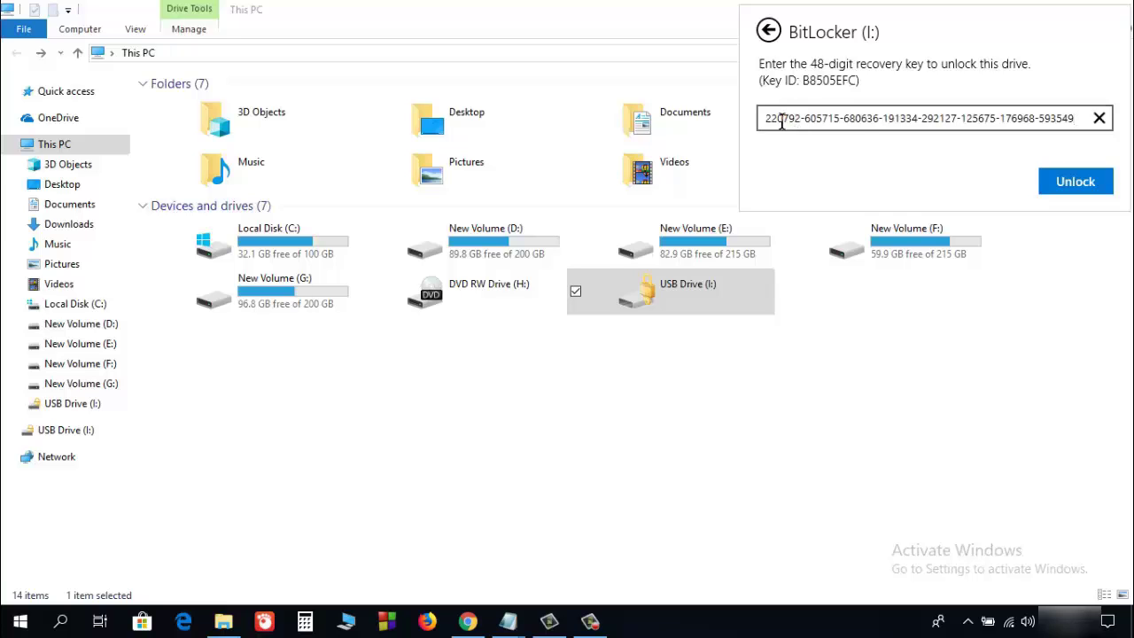
key(alt+Tab)
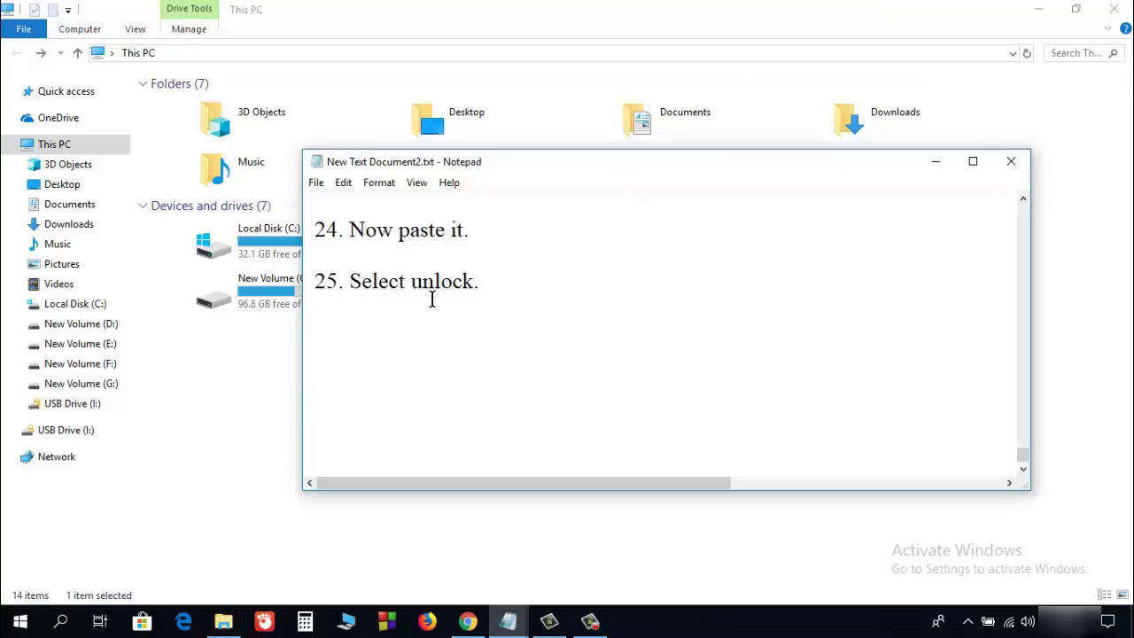
key(alt+Tab)
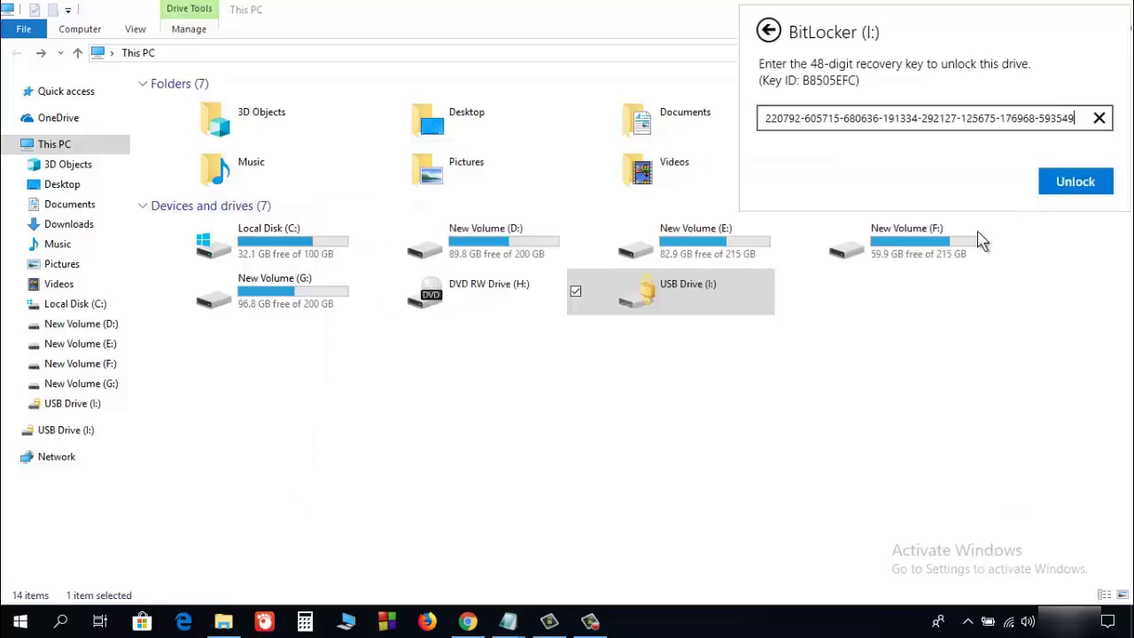
click(1085, 184)
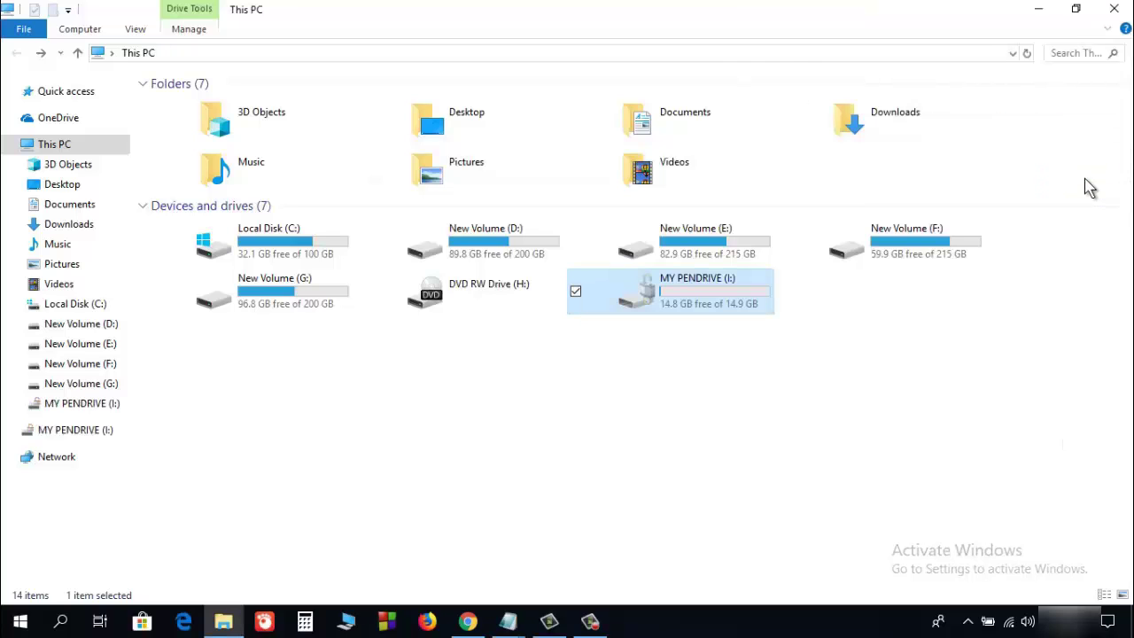
Step: Open the unlocked MY PENDRIVE (I:) to view its files and return to This PC
right_click(650, 299)
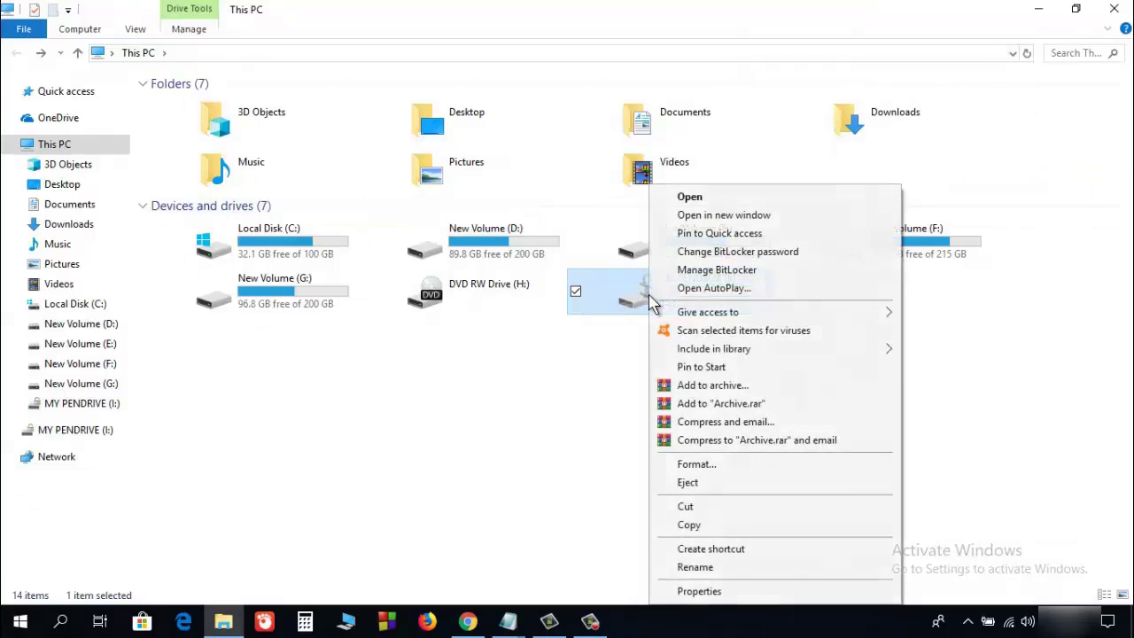
click(690, 200)
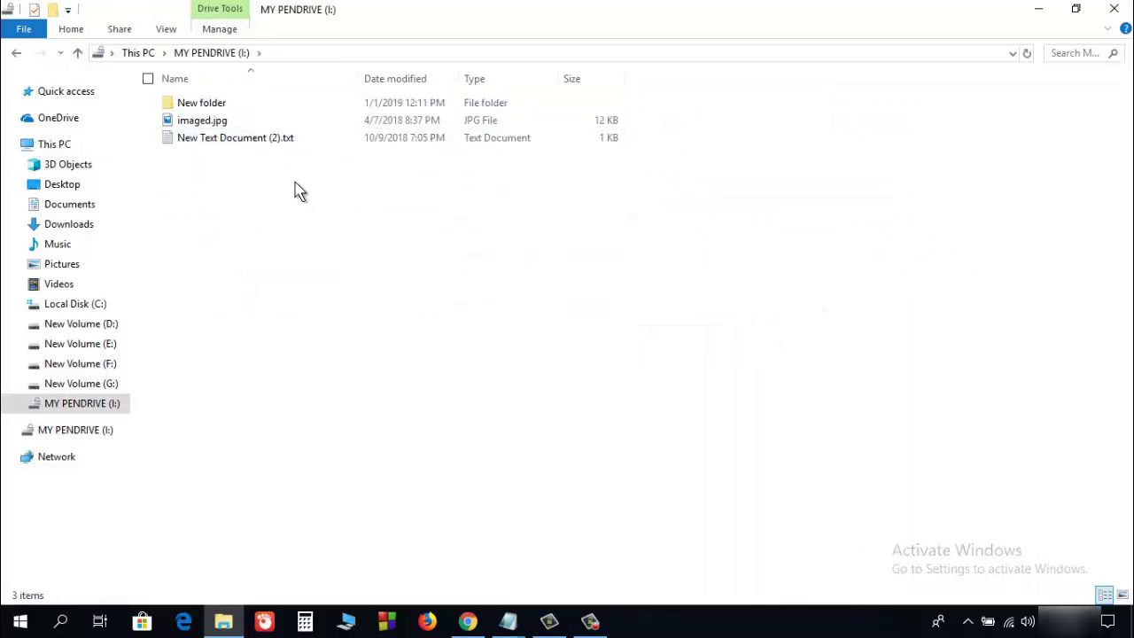
click(14, 54)
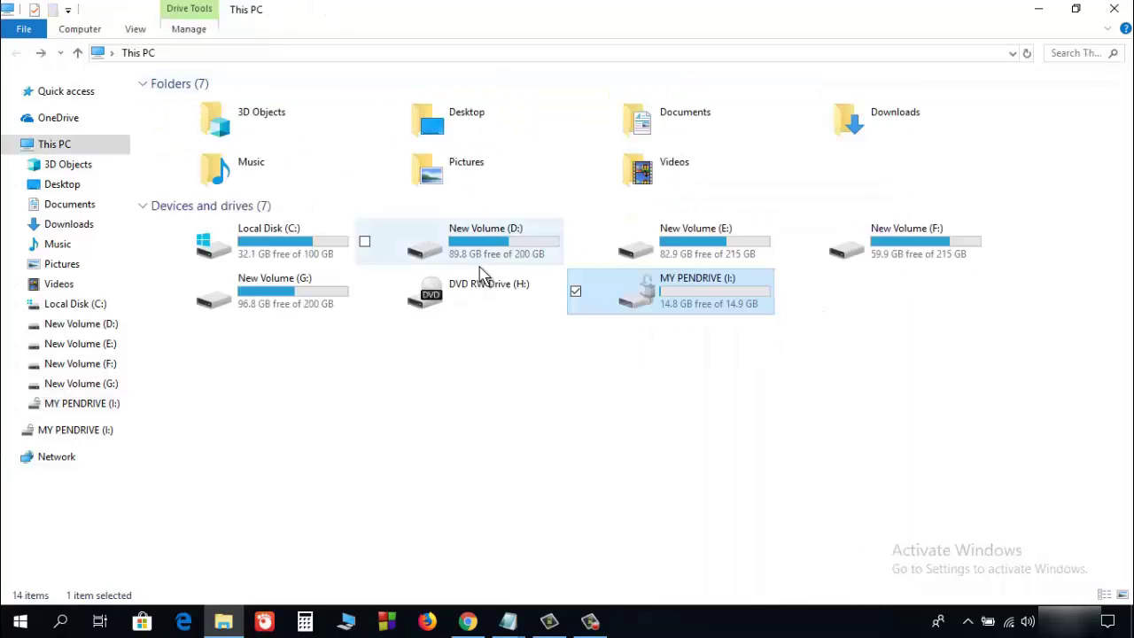
key(alt+Tab)
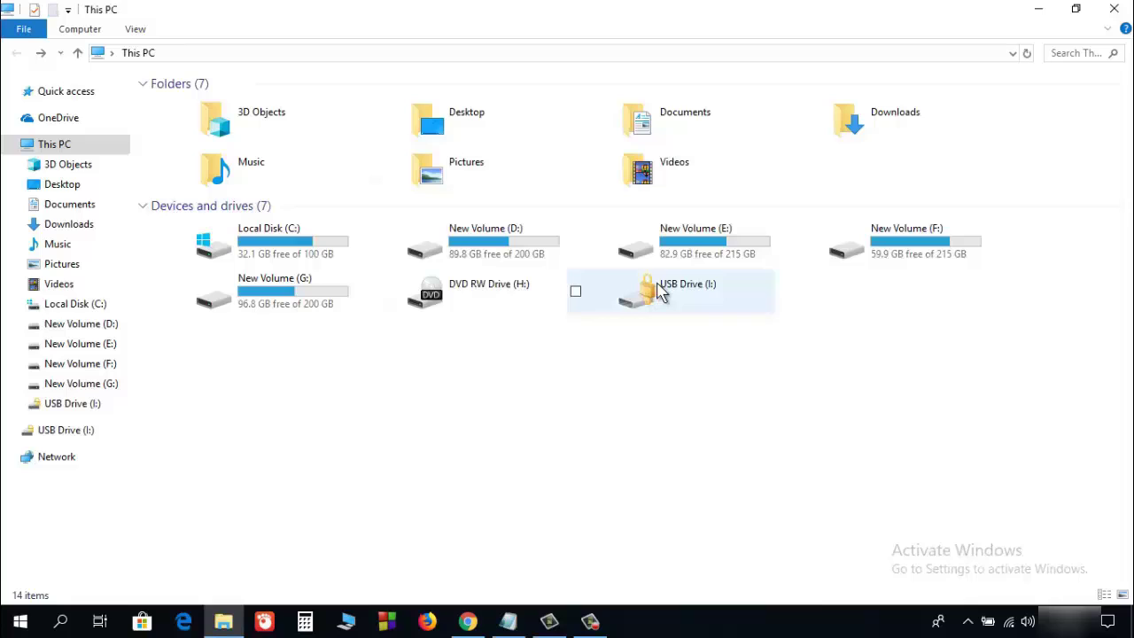
Step: Unlock the locked USB Drive (I:) with its BitLocker password and open its BitLocker management page
double_click(660, 292)
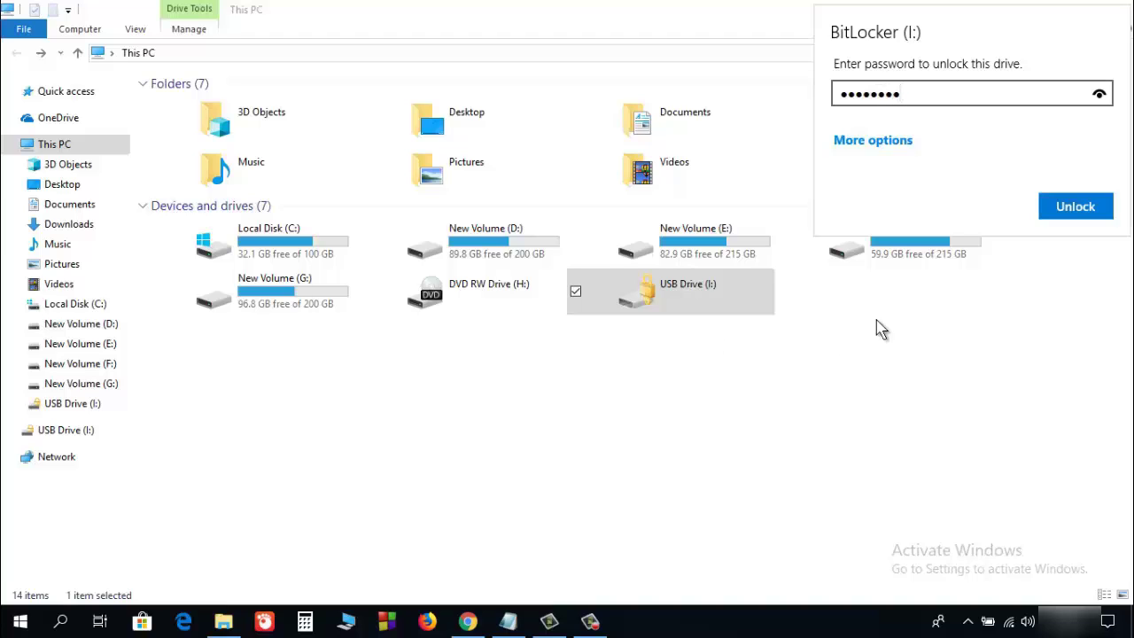
click(1074, 209)
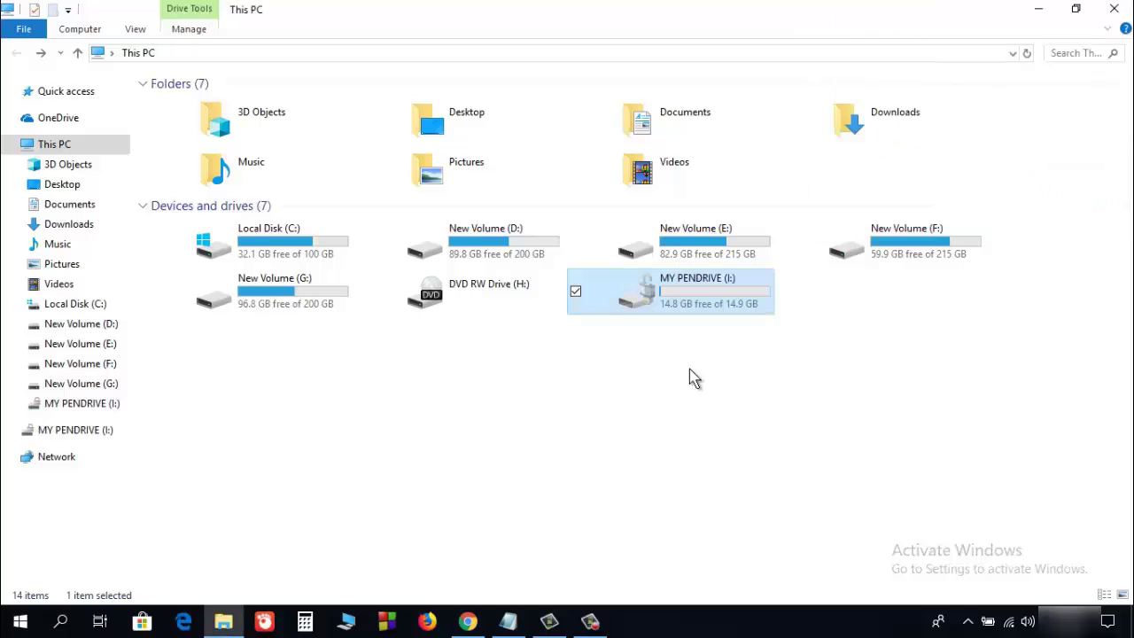
right_click(643, 289)
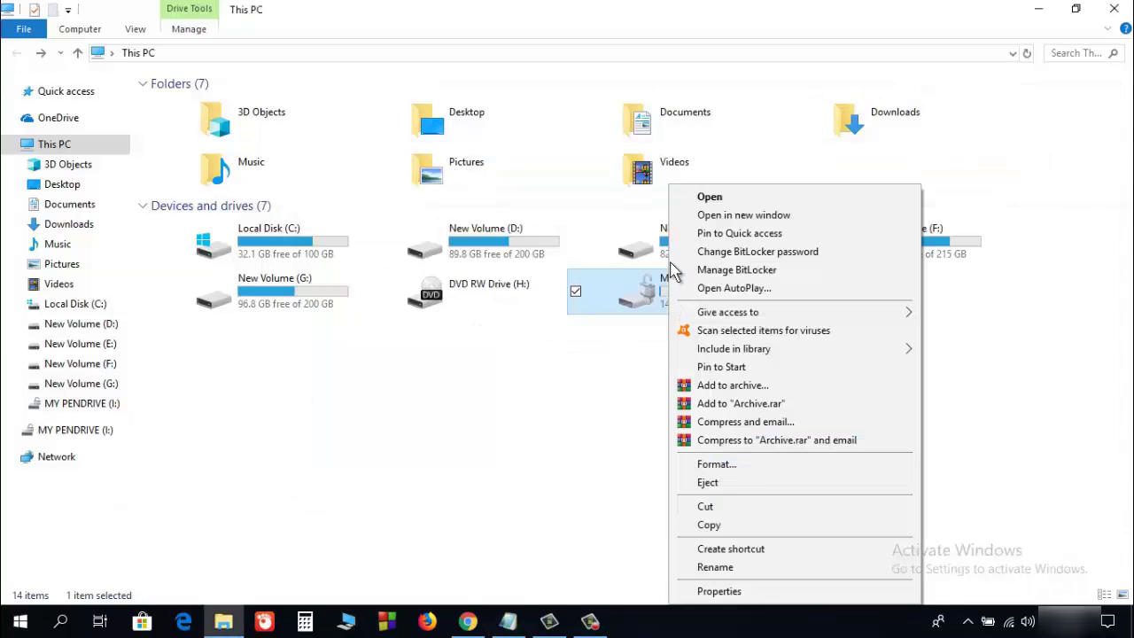
click(736, 271)
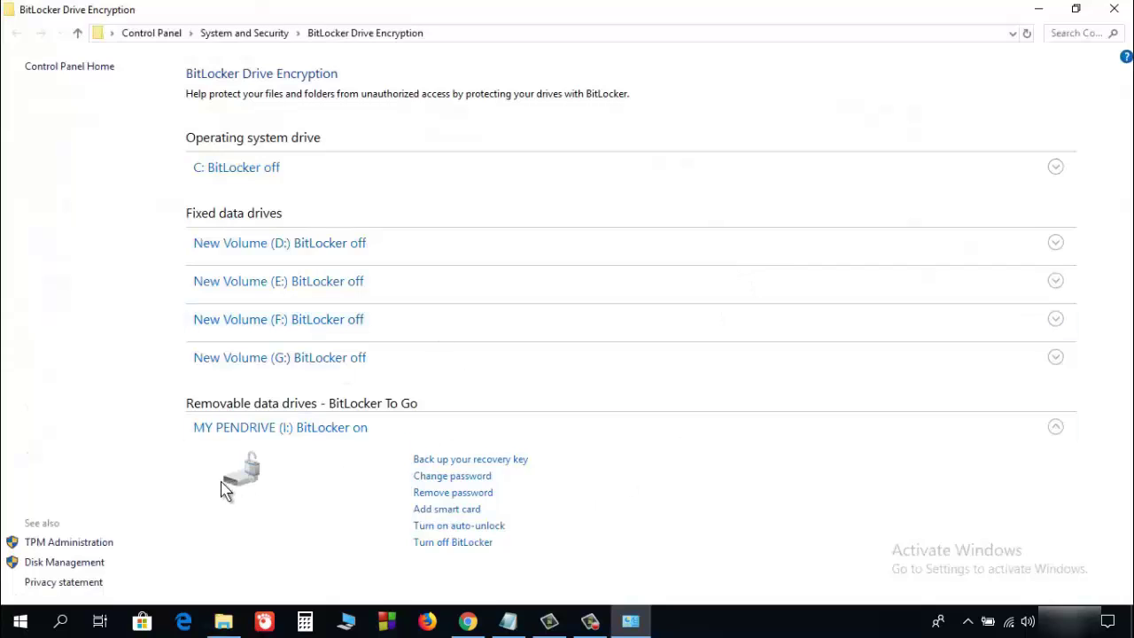
Step: View the BitLocker change password dialog for MY PENDRIVE (I:) and close it without changing the password
key(alt+Tab)
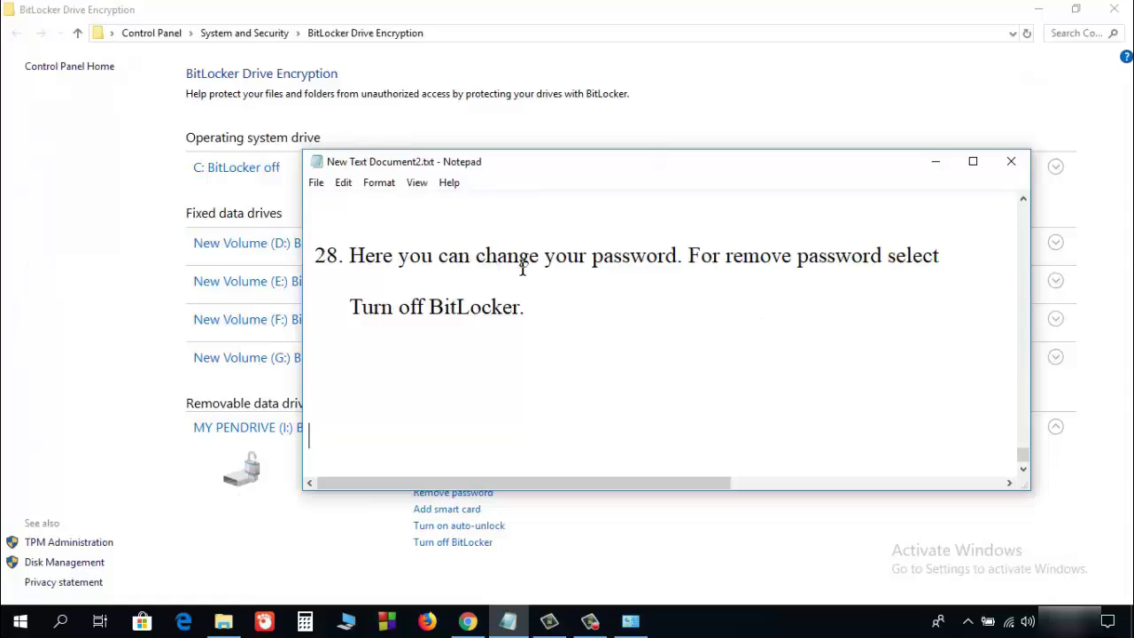
key(alt+Tab)
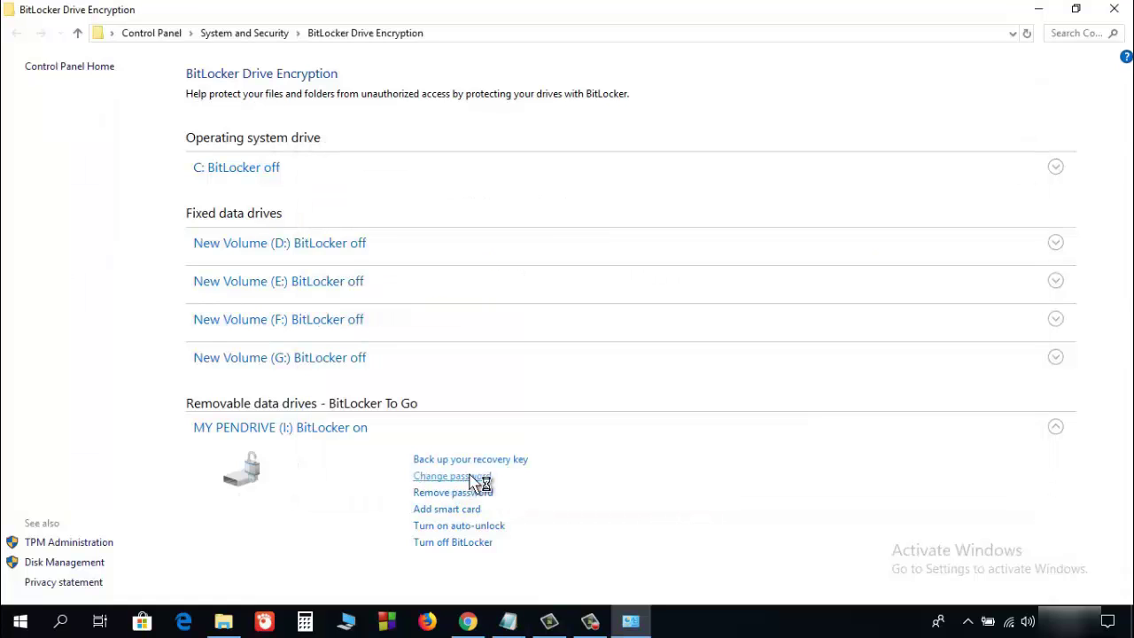
click(469, 478)
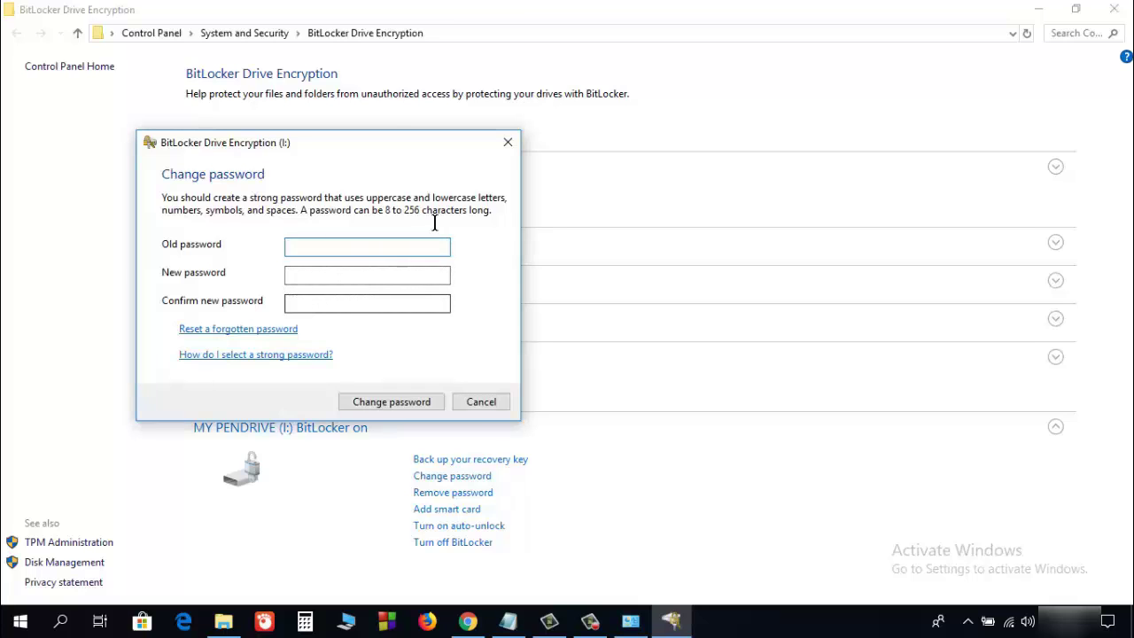
click(507, 143)
Step: Turn off BitLocker on MY PENDRIVE (I:), wait for decryption to complete, and close the BitLocker windows
key(alt+Tab)
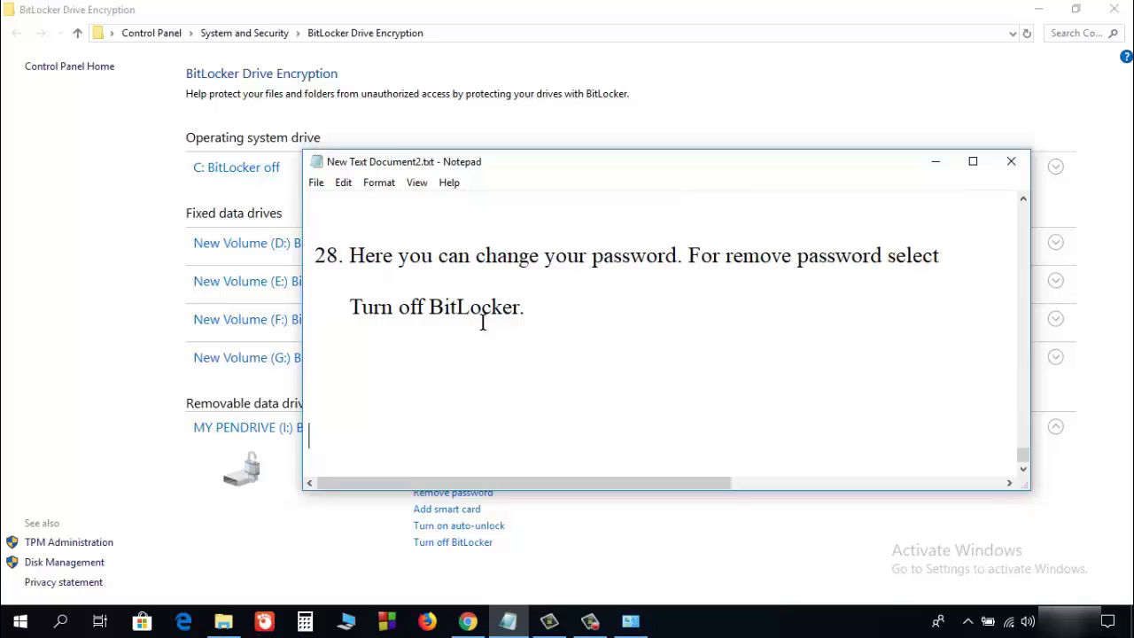
key(alt+Tab)
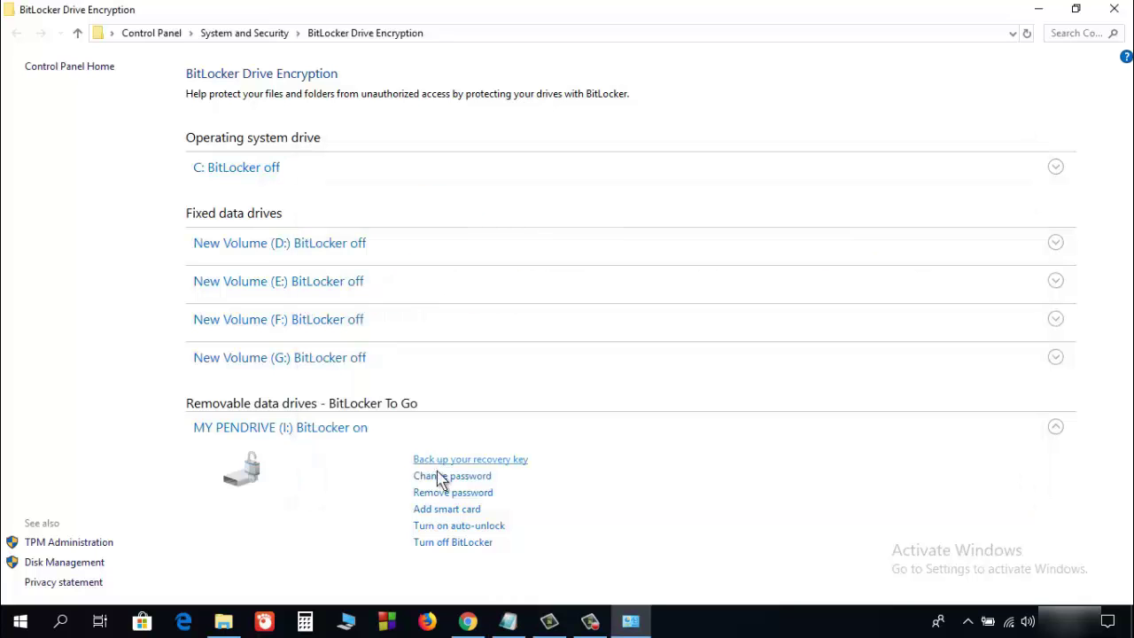
click(464, 546)
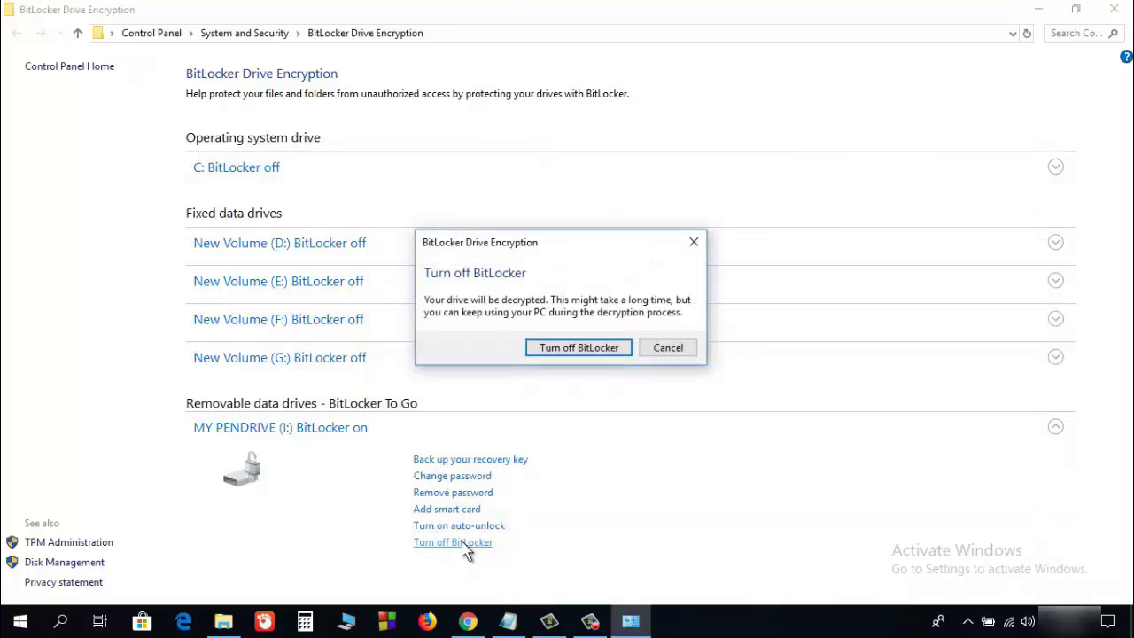
key(alt+Tab)
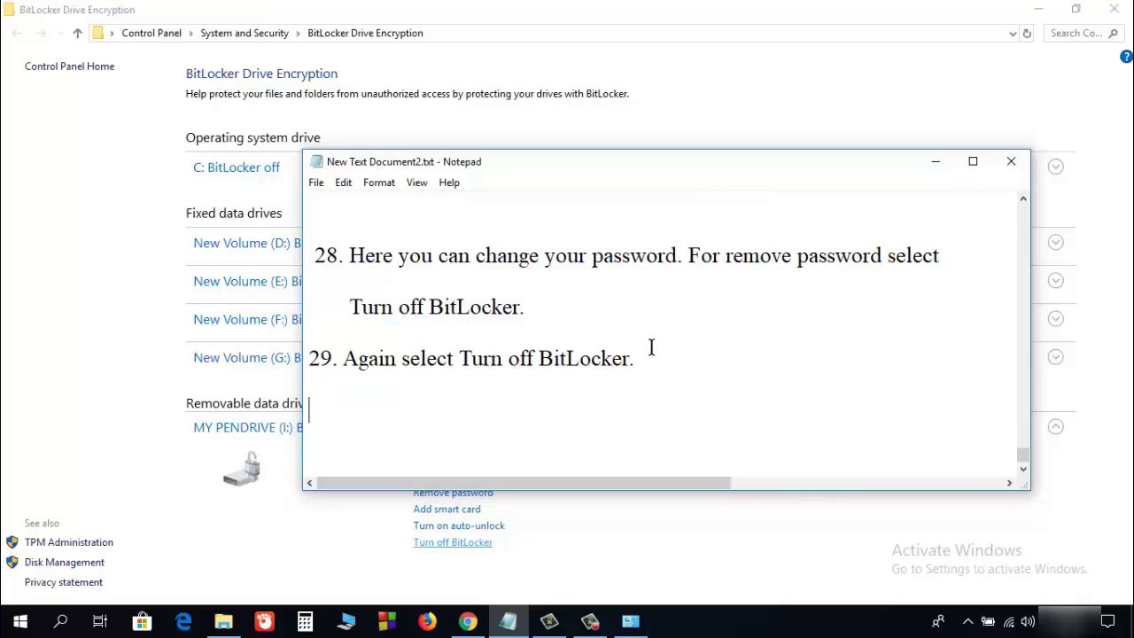
key(alt+Tab)
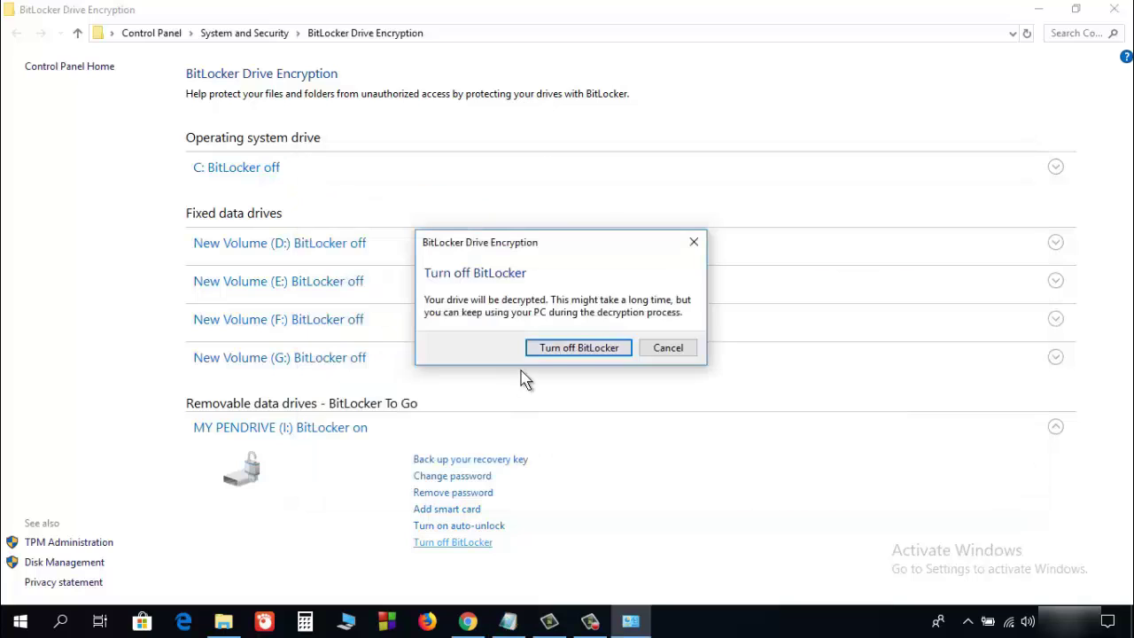
click(580, 348)
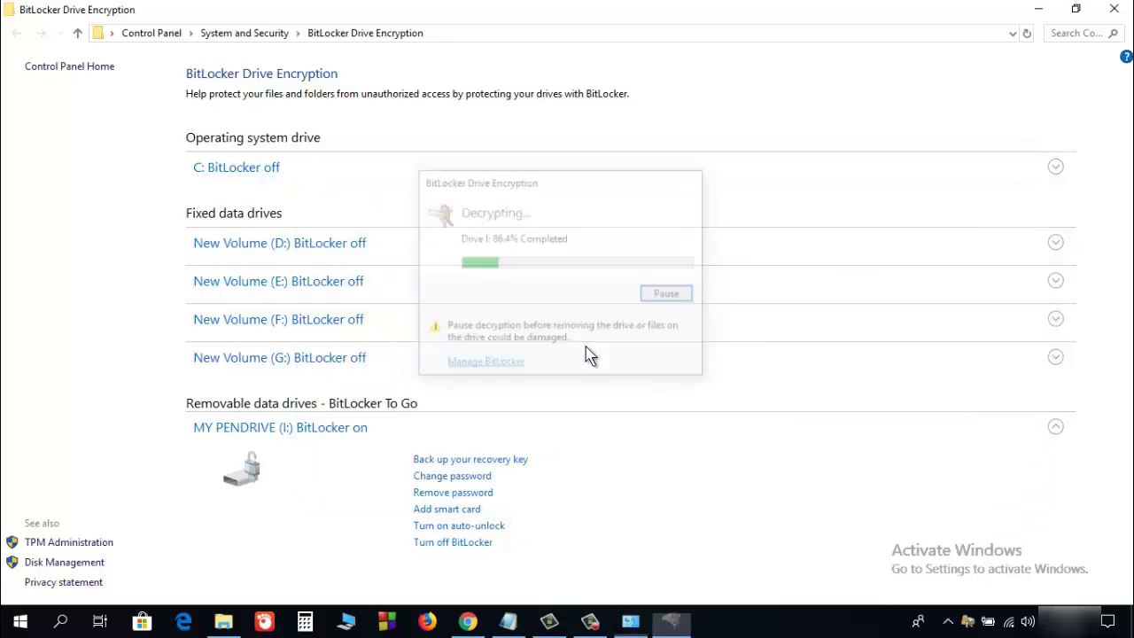
key(alt+Tab)
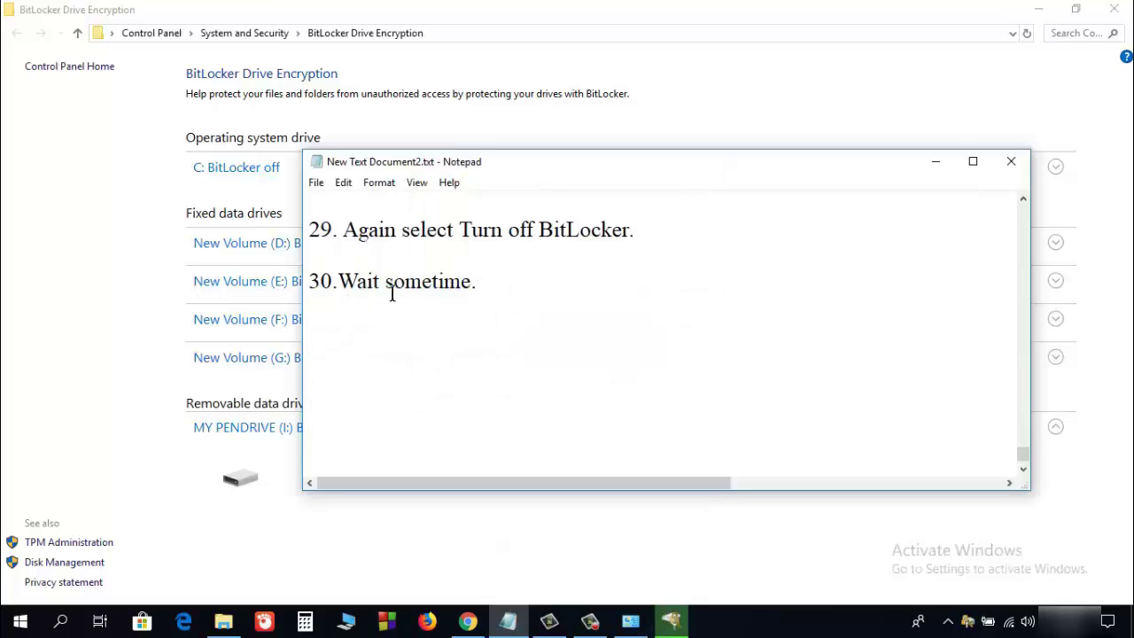
key(alt+Tab)
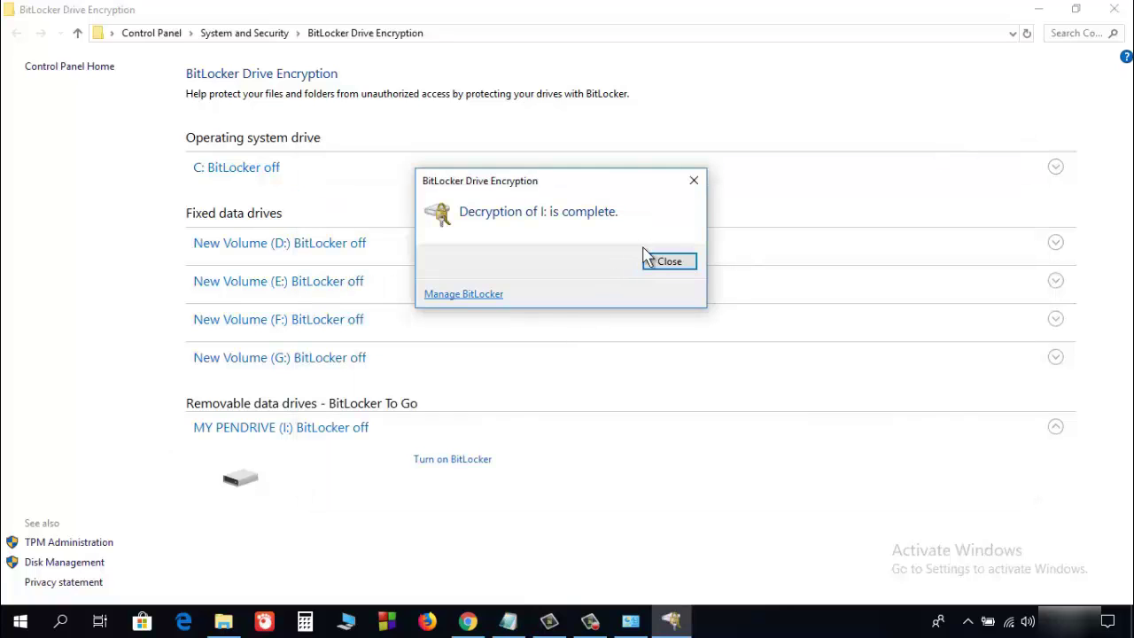
click(670, 263)
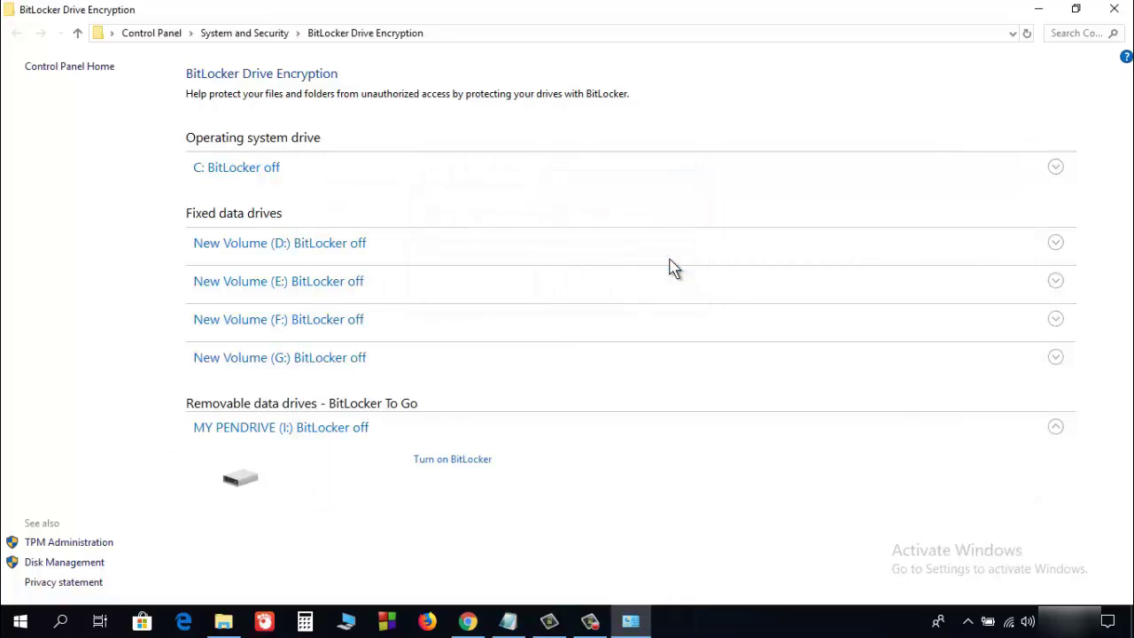
click(1118, 9)
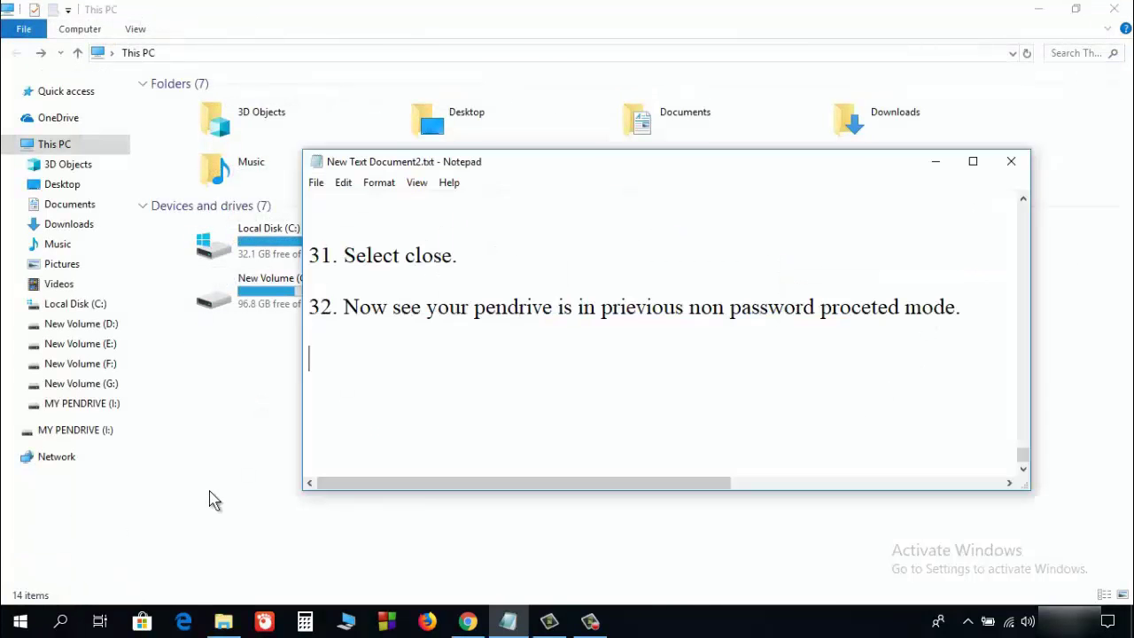